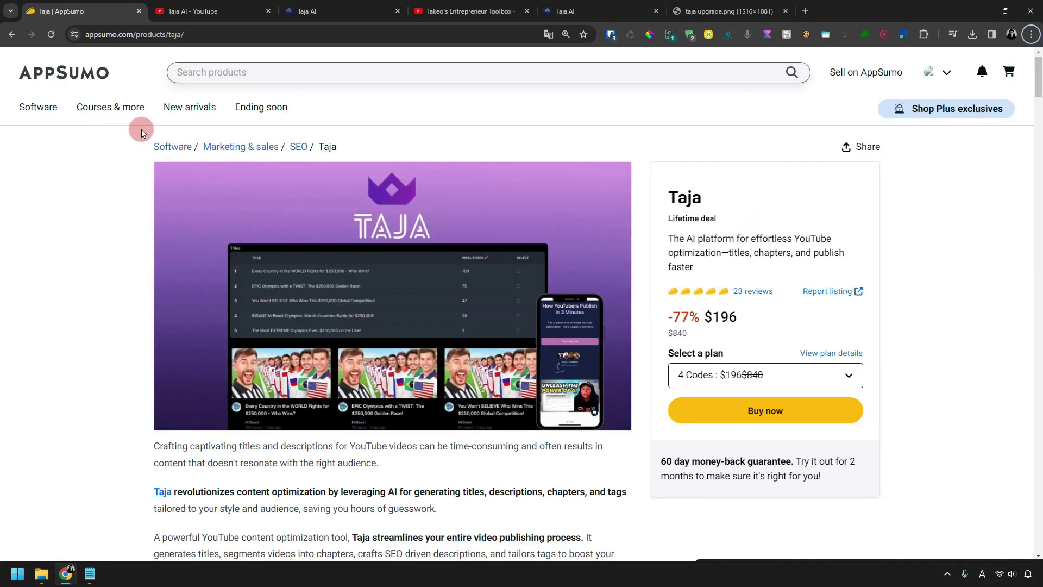
Check the purchased Taja codes under AppSumo Products, then reopen the Taja deal's Plans & features.
click(940, 75)
click(924, 153)
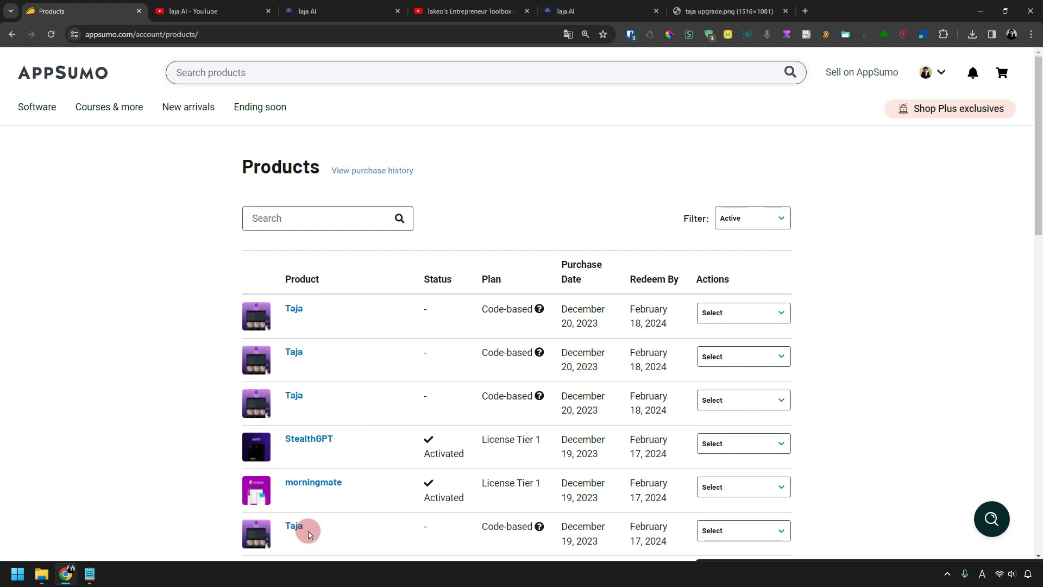
click(328, 335)
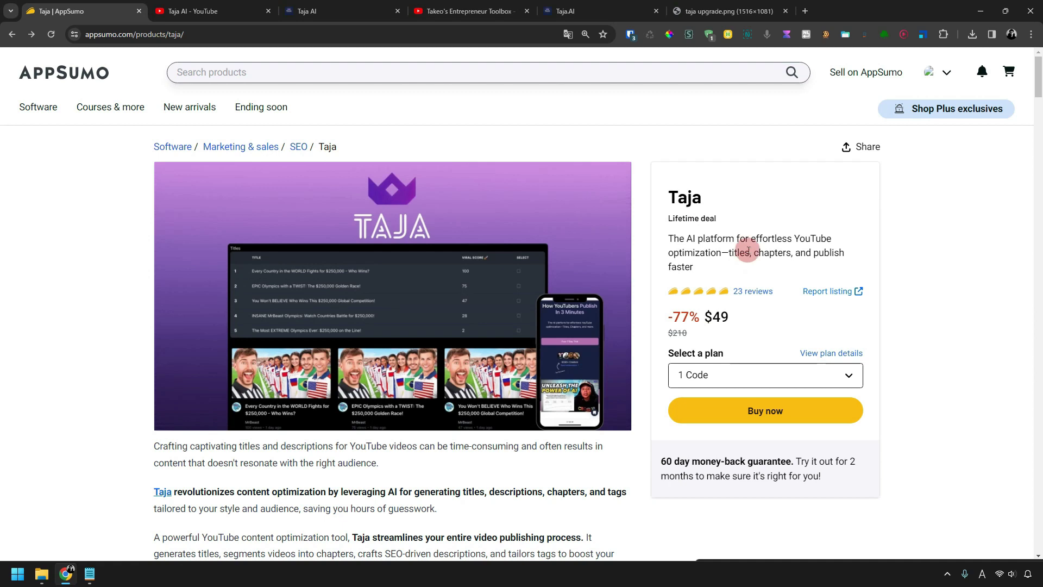
scroll(667, 259, down, 1)
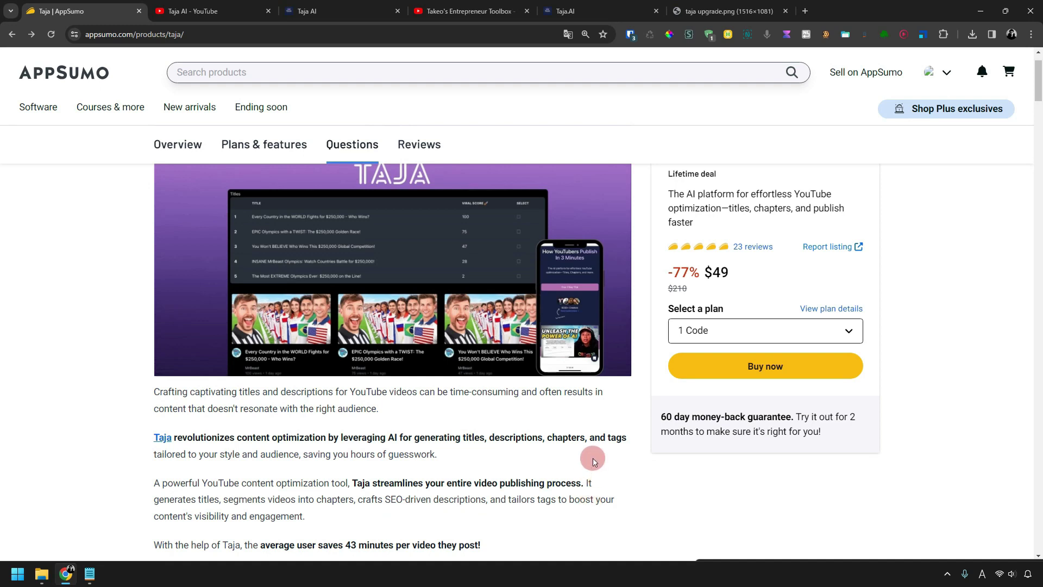
scroll(593, 449, down, 20)
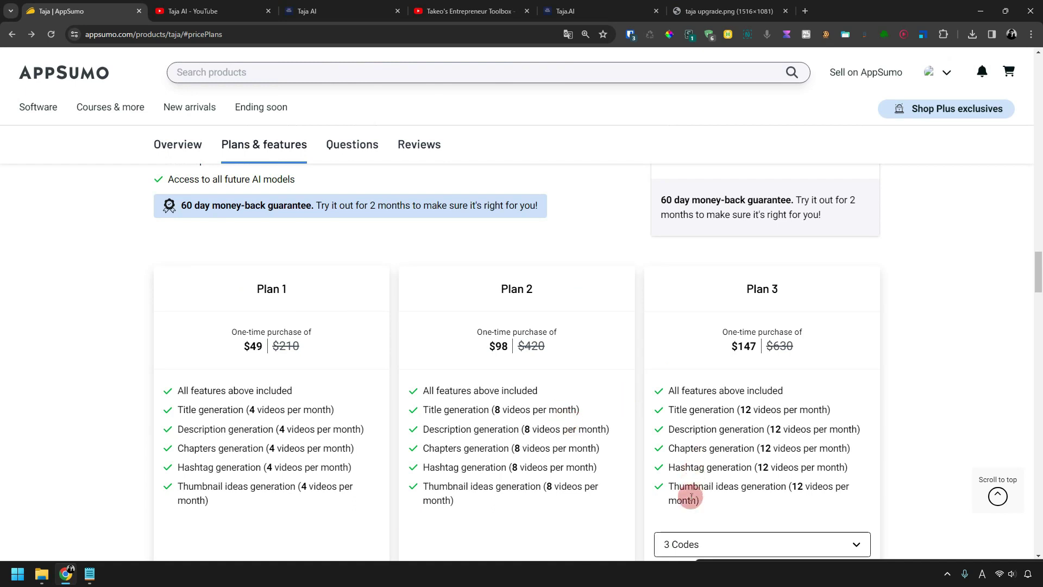
Select the 4 Codes $196 plan and highlight Plan 1's $49 price and monthly video limit.
key(Down)
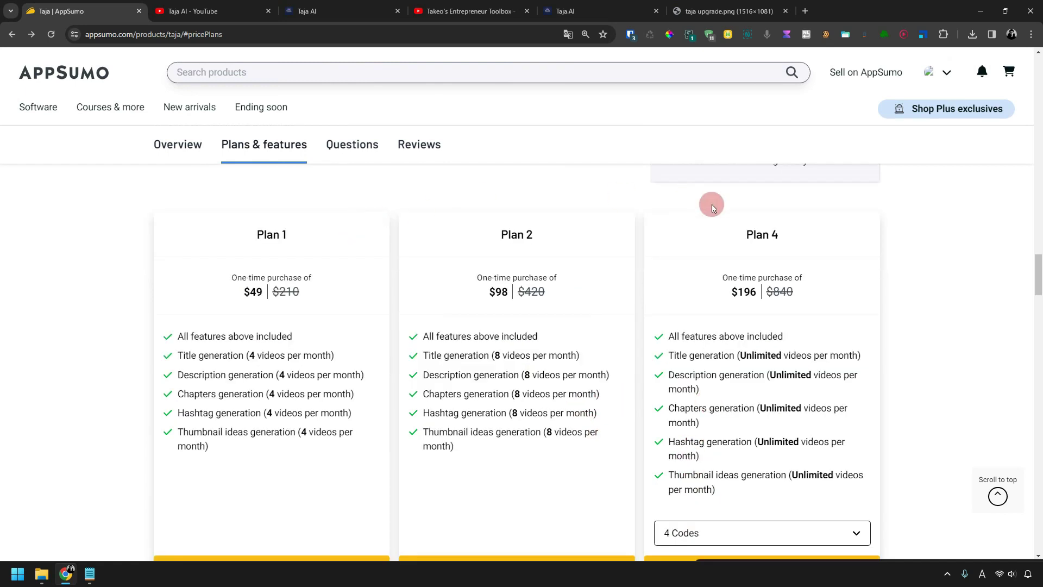
scroll(333, 387, up, 2)
scroll(285, 412, down, 1)
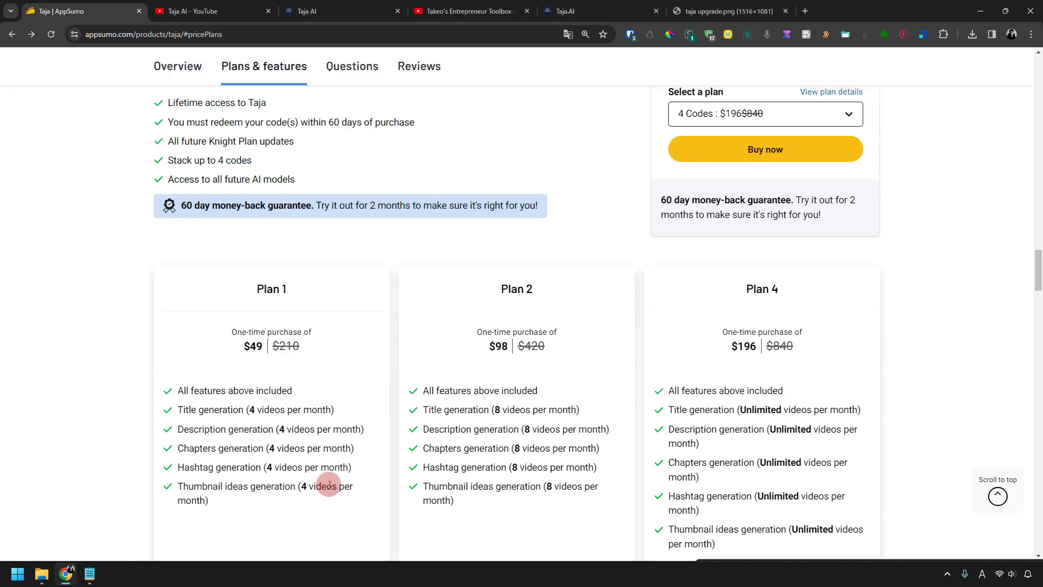
drag(242, 346, 263, 346)
drag(253, 408, 334, 413)
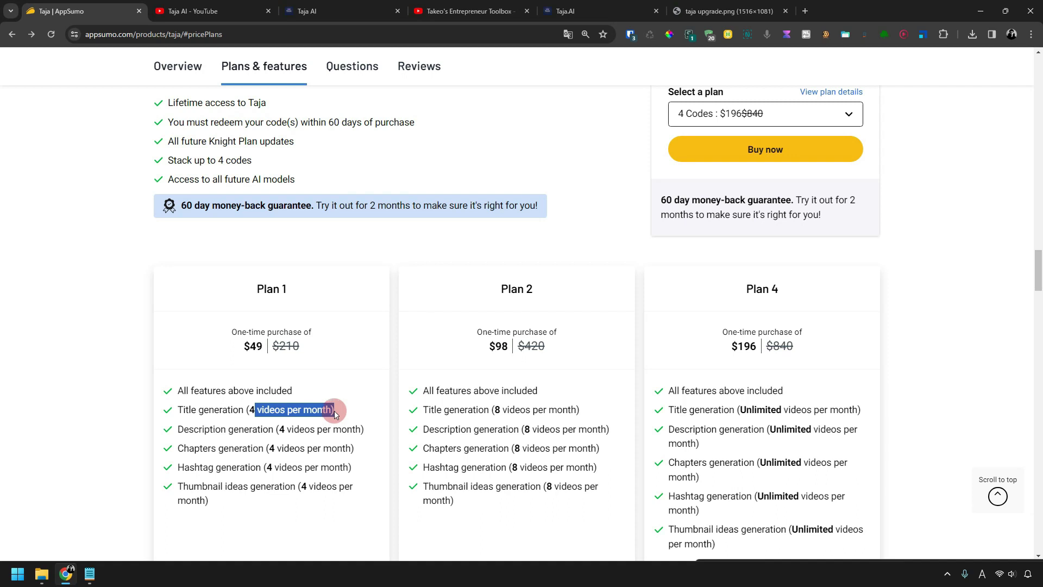
click(337, 417)
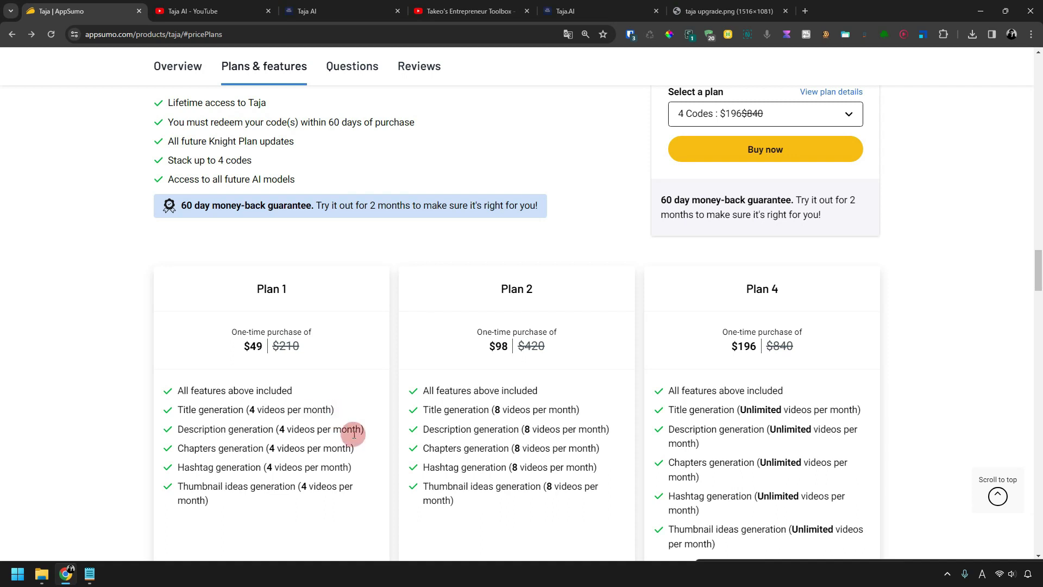
Read the Taja customer reviews, scroll back to Overview, and leave AppSumo for another tab.
scroll(358, 417, down, 5)
scroll(310, 363, down, 3)
click(310, 363)
scroll(312, 363, down, 8)
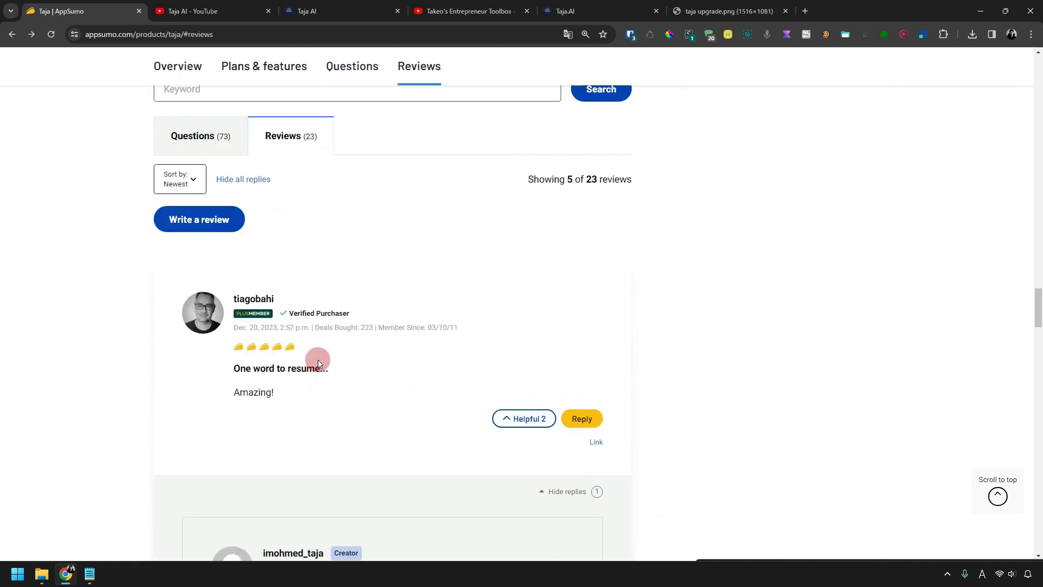
scroll(317, 361, down, 5)
scroll(317, 360, up, 15)
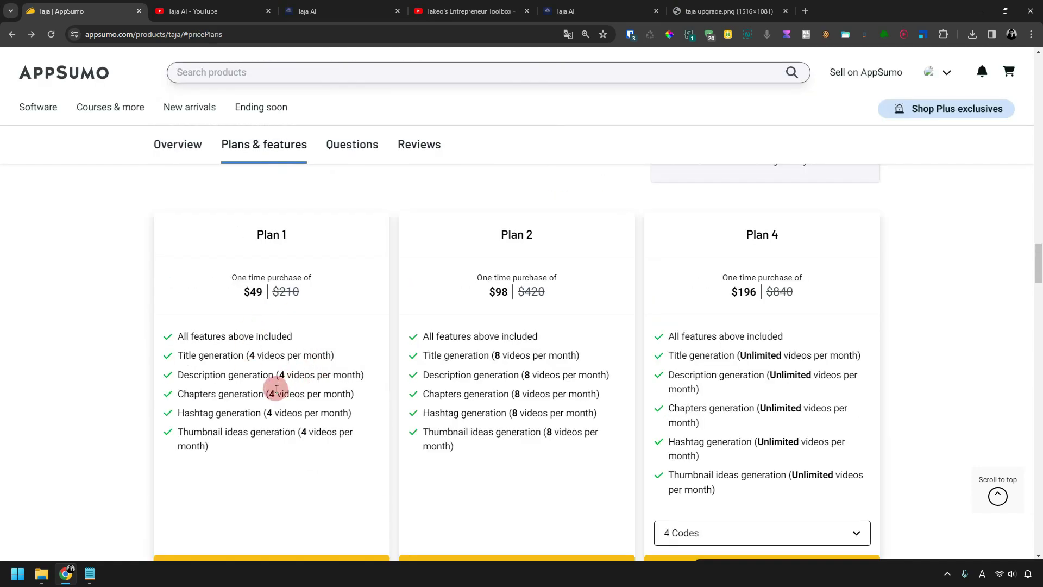
scroll(285, 390, up, 6)
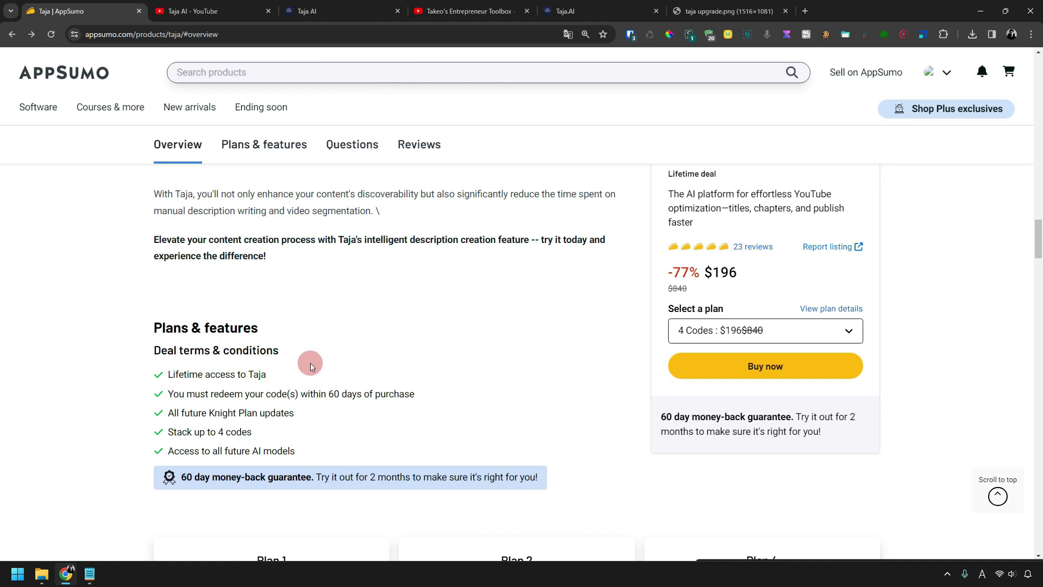
click(608, 11)
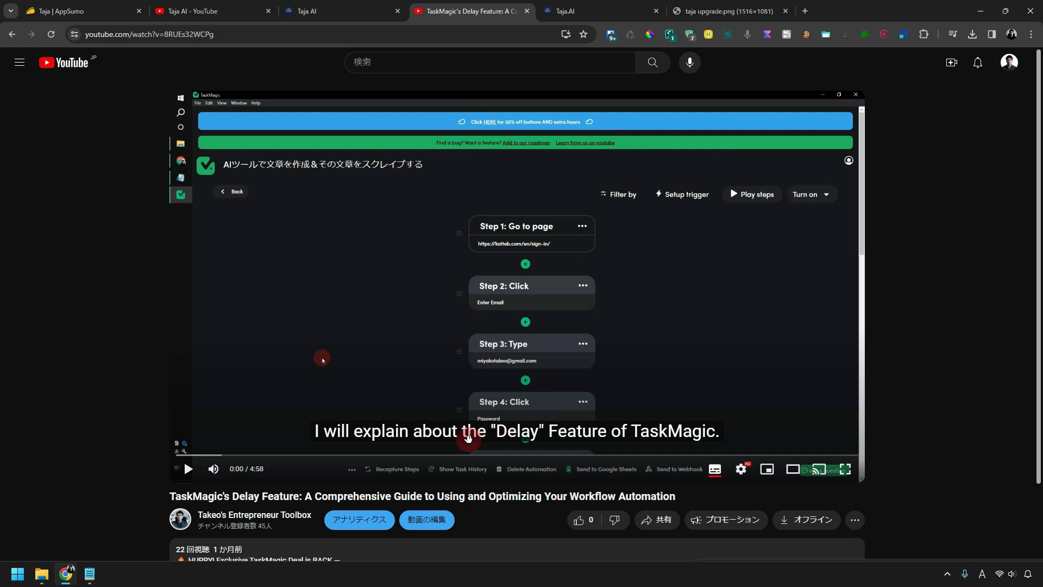
Copy the TaskMagic Delay video's share link and move to Taja's YouTube Video URL field.
click(600, 357)
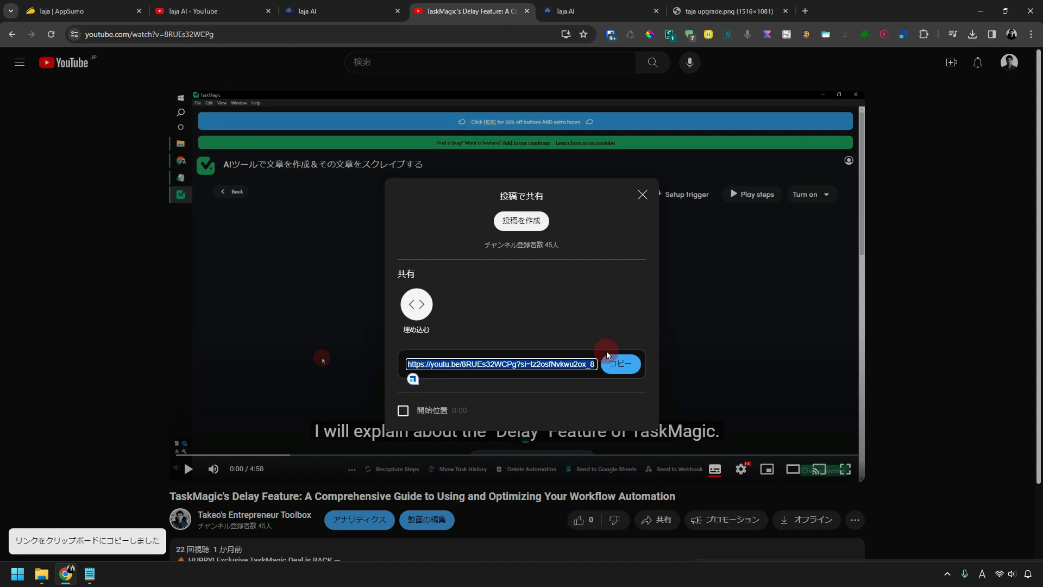
key(ctrl+Tab)
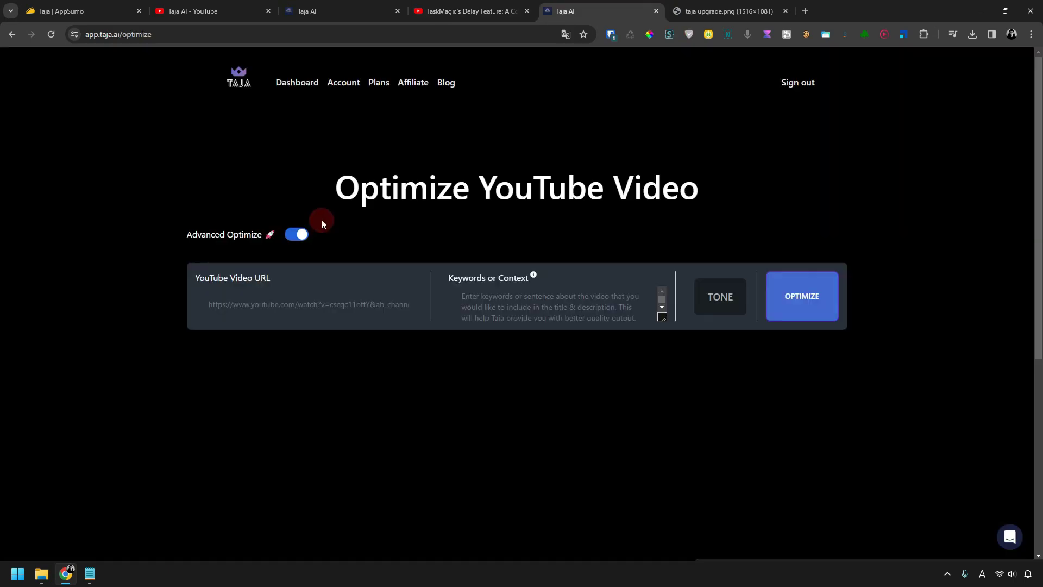
click(300, 307)
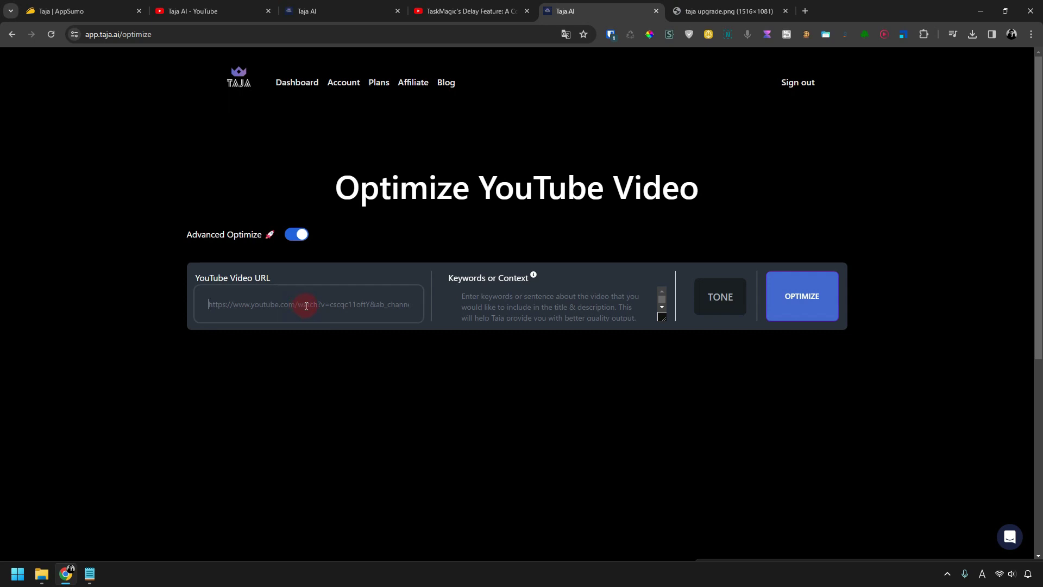
Paste the video link and the Delay-feature context sentence, and set the tone to Clickbaity.
key(ctrl+v)
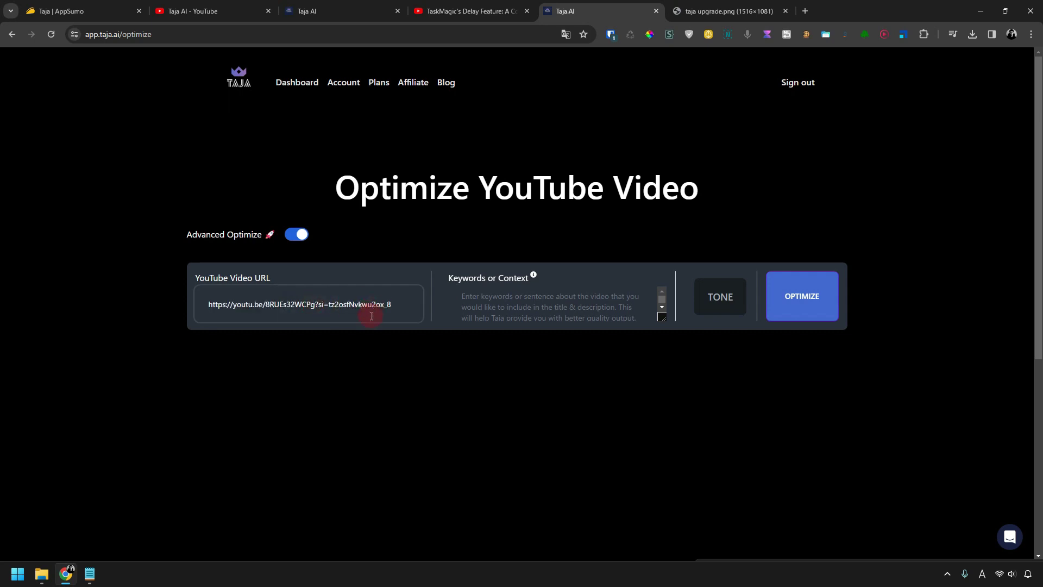
click(495, 310)
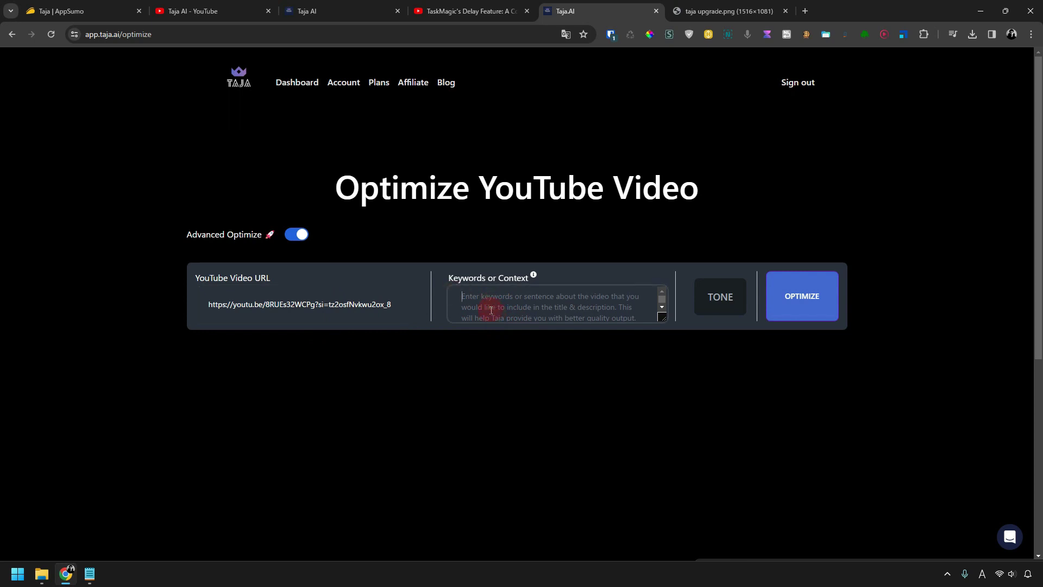
key(ctrl+v)
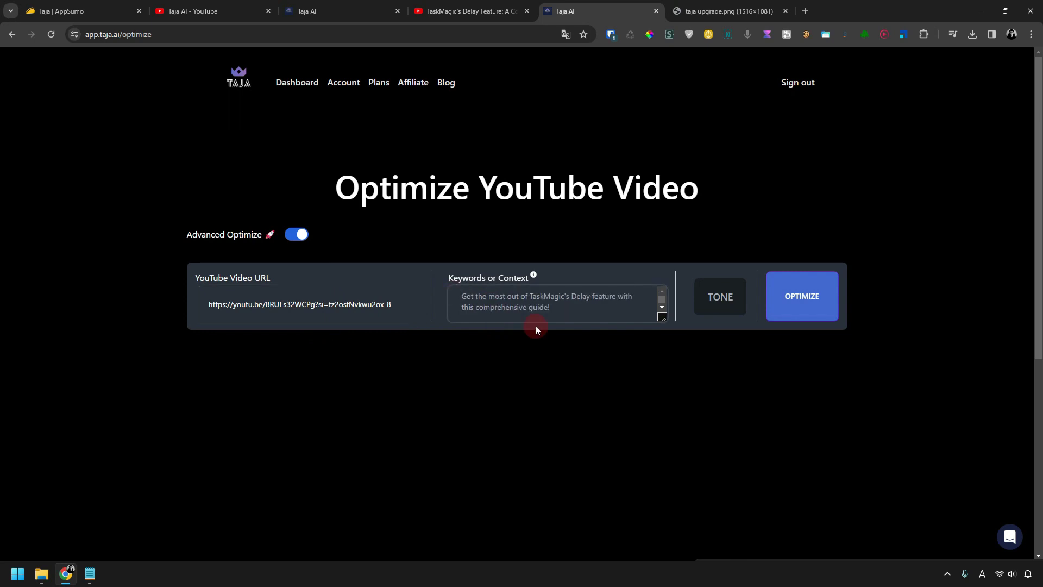
click(708, 310)
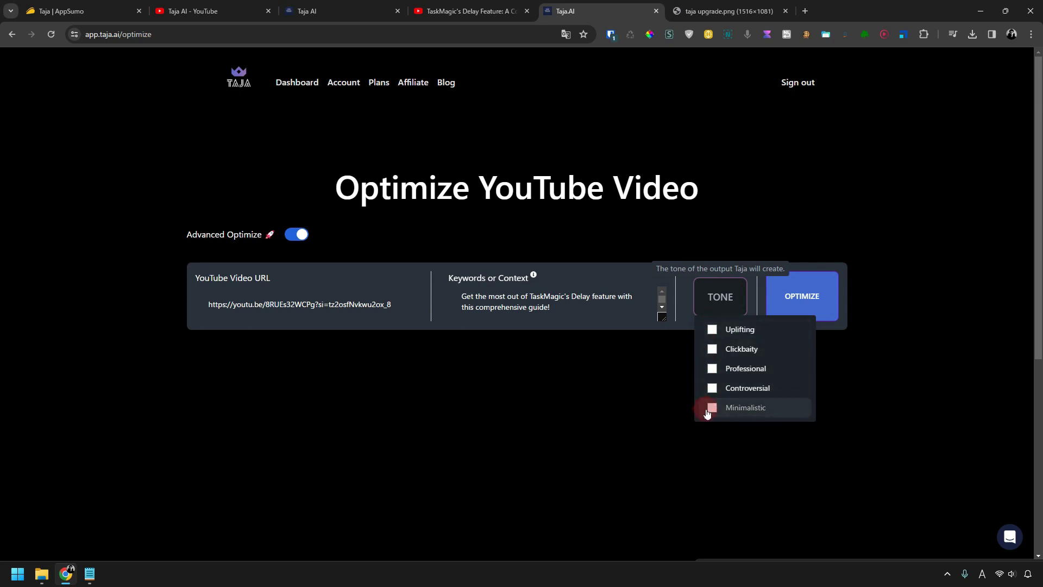
click(711, 349)
click(831, 324)
click(832, 319)
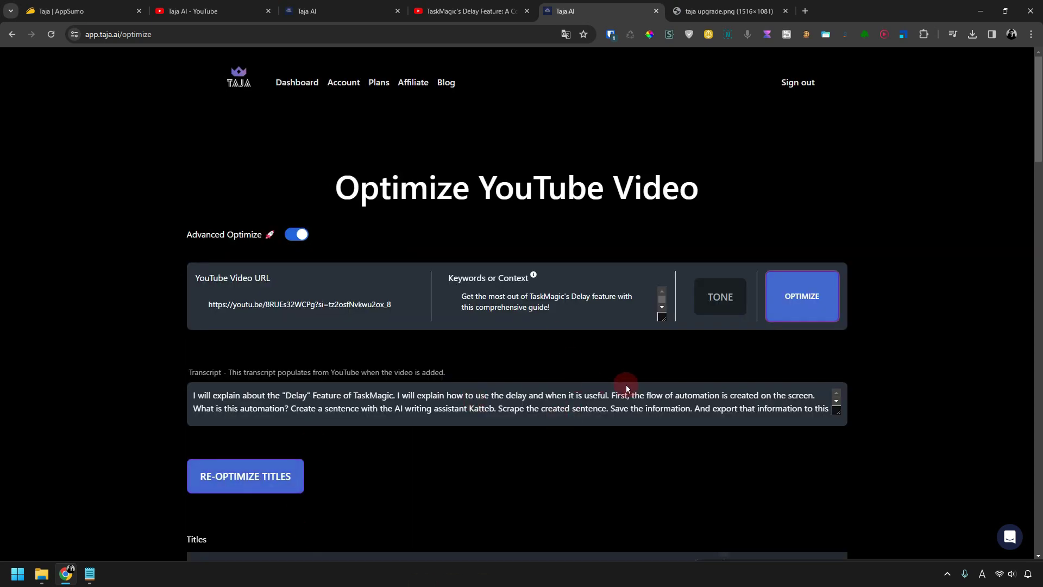
Review Taja's optimized titles with VIRAL SCORE, thumbnails and description, glancing at the original video.
scroll(626, 384, down, 4)
click(470, 11)
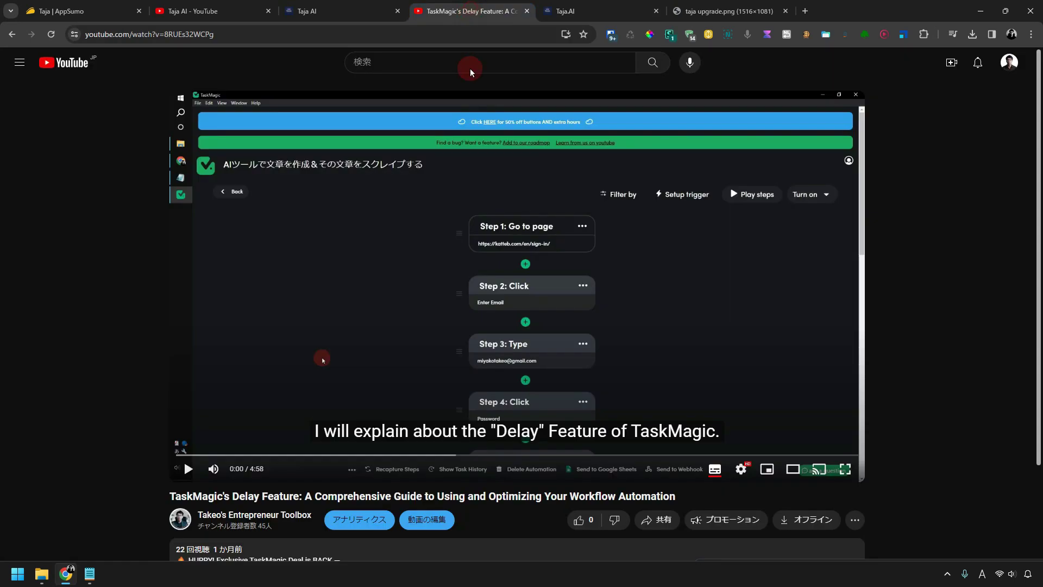
click(543, 10)
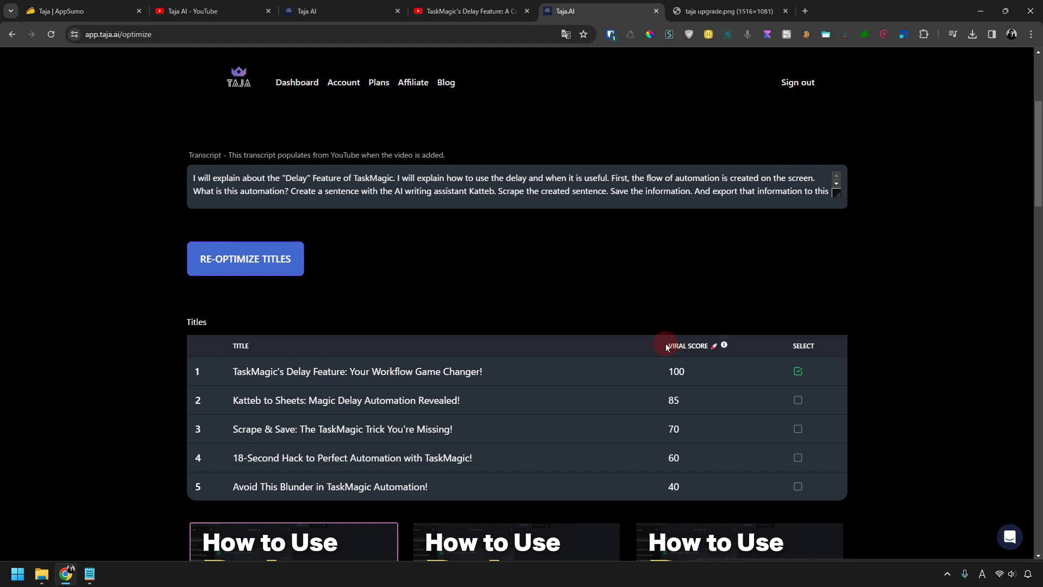
drag(680, 343, 712, 343)
scroll(396, 459, down, 6)
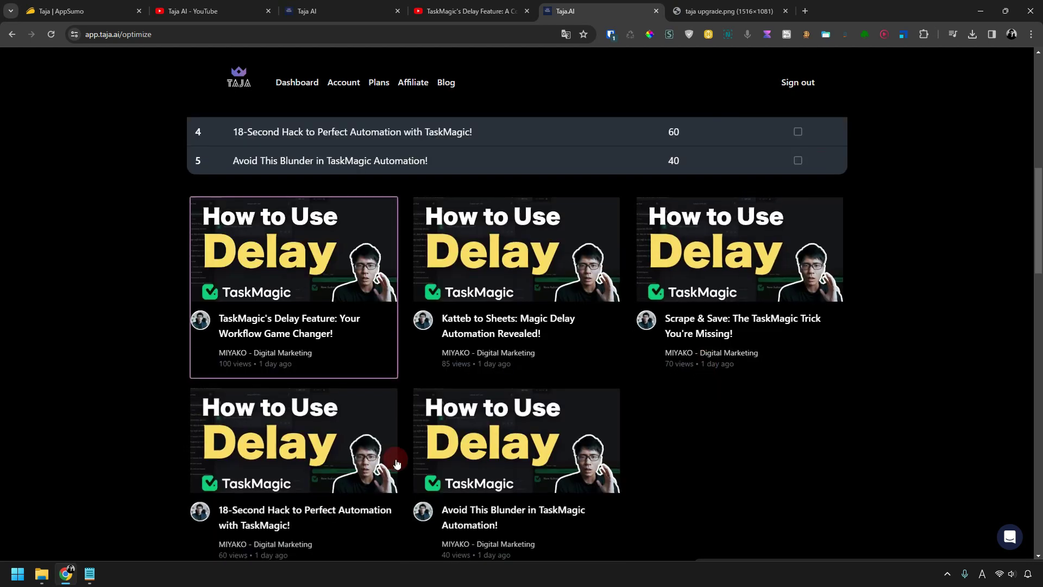
scroll(614, 439, down, 8)
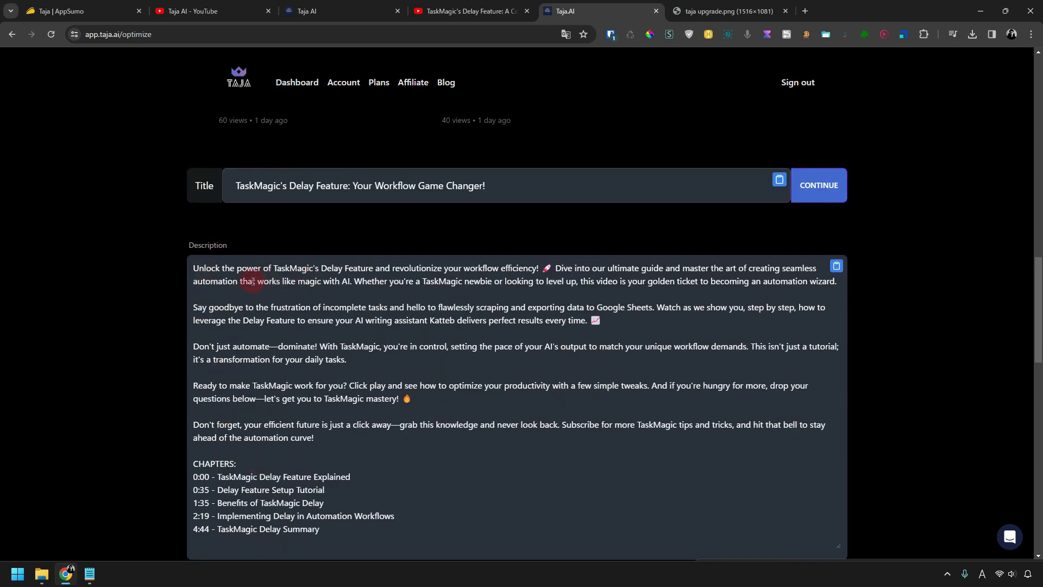
Scroll past the chaptered description and tags, then launch GENERATE THUMBNAIL VISUALS (Beta).
scroll(183, 359, down, 1)
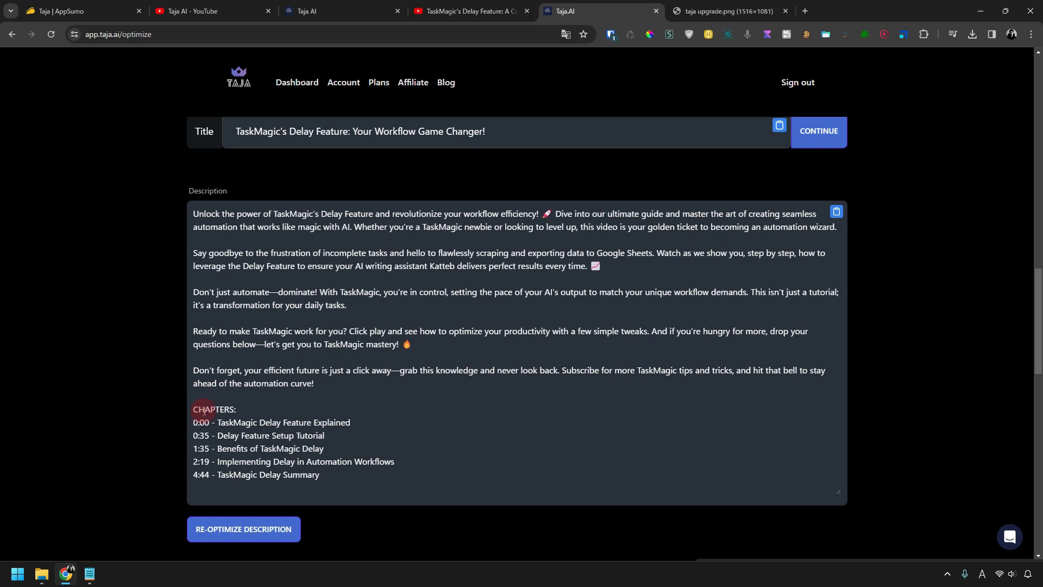
drag(319, 477, 216, 413)
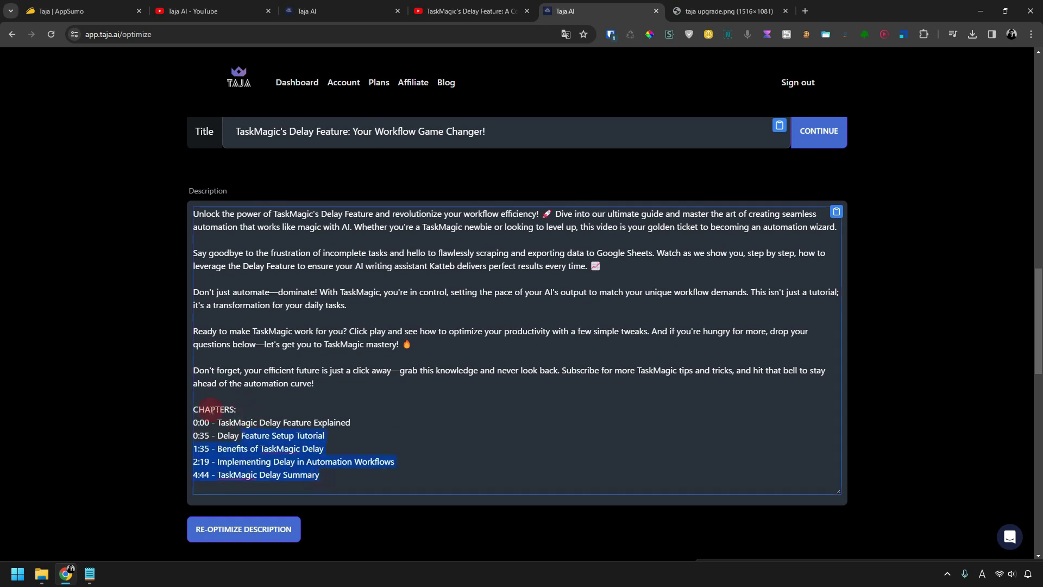
click(179, 403)
scroll(170, 387, up, 9)
scroll(172, 384, down, 10)
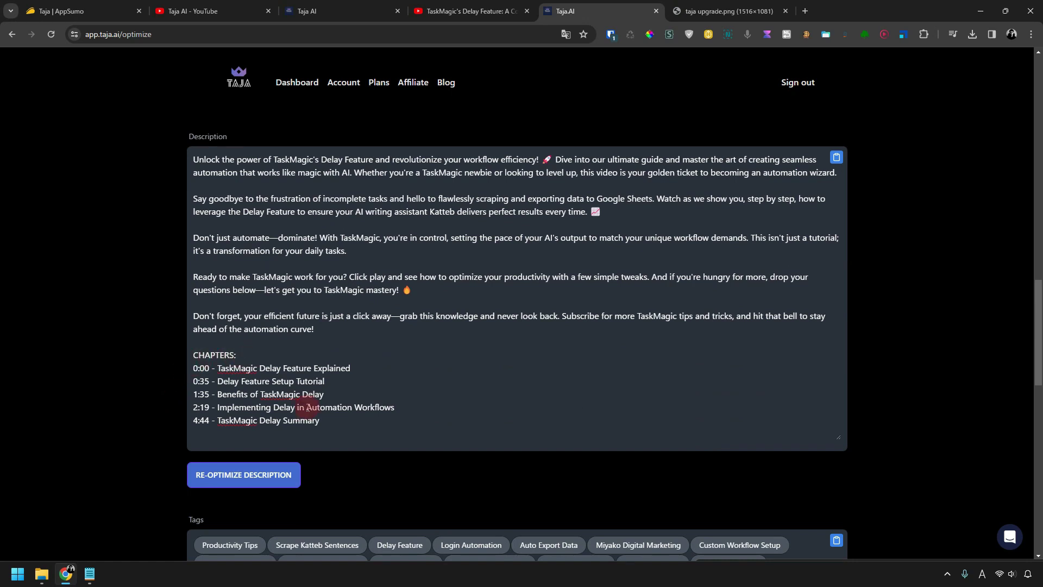
scroll(326, 412, down, 4)
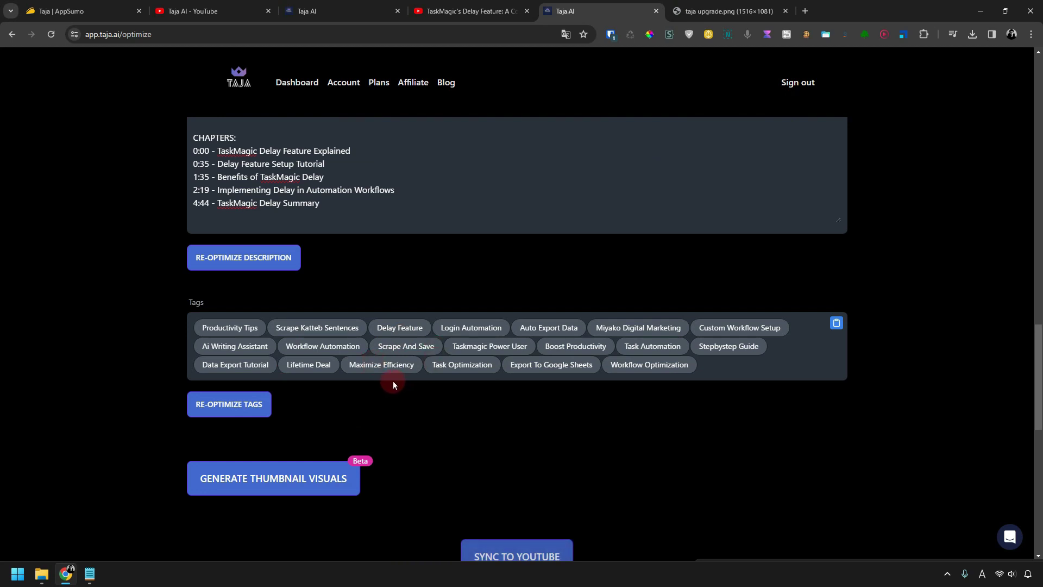
scroll(395, 386, down, 1)
click(303, 431)
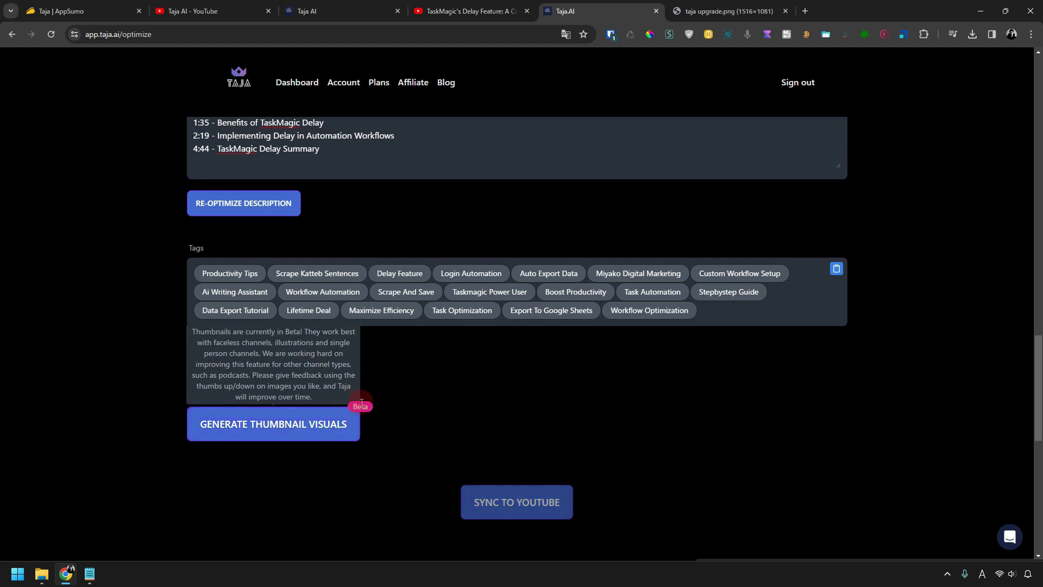
click(348, 433)
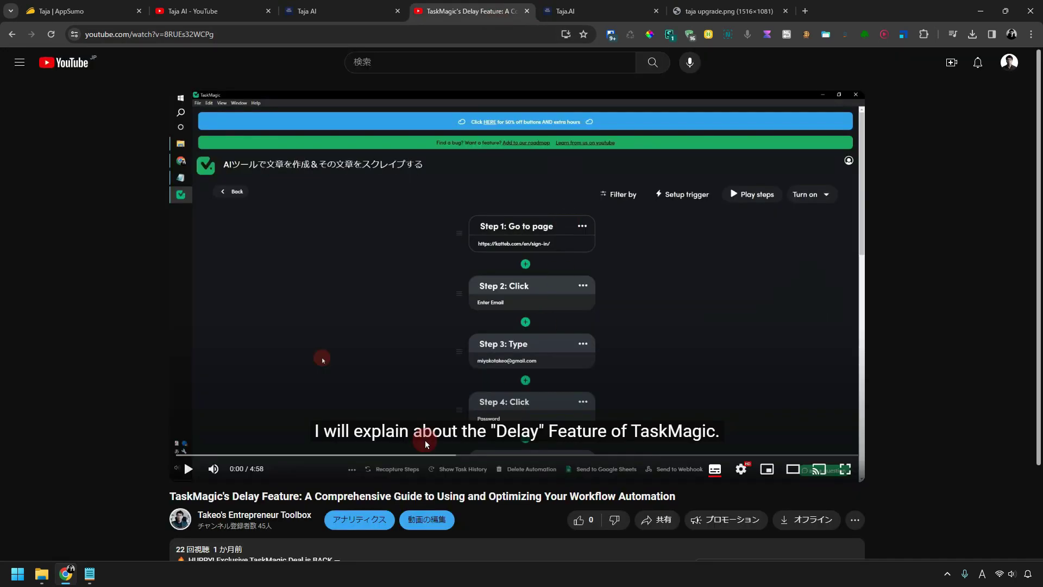
Wait for the three AI thumbnails, then enlarge and close the middle thumbnail's preview.
click(478, 11)
click(546, 6)
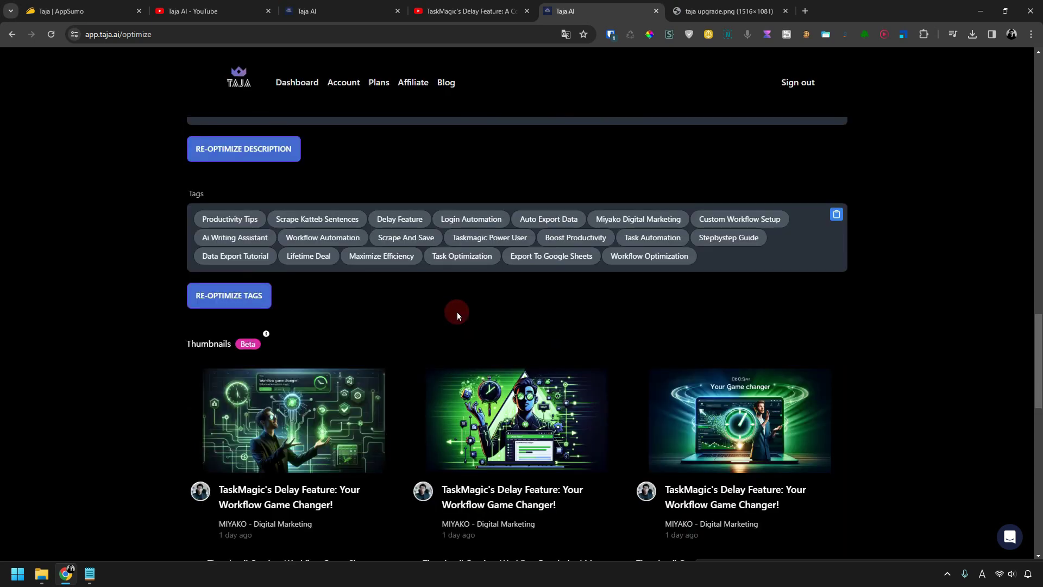
scroll(457, 312, down, 2)
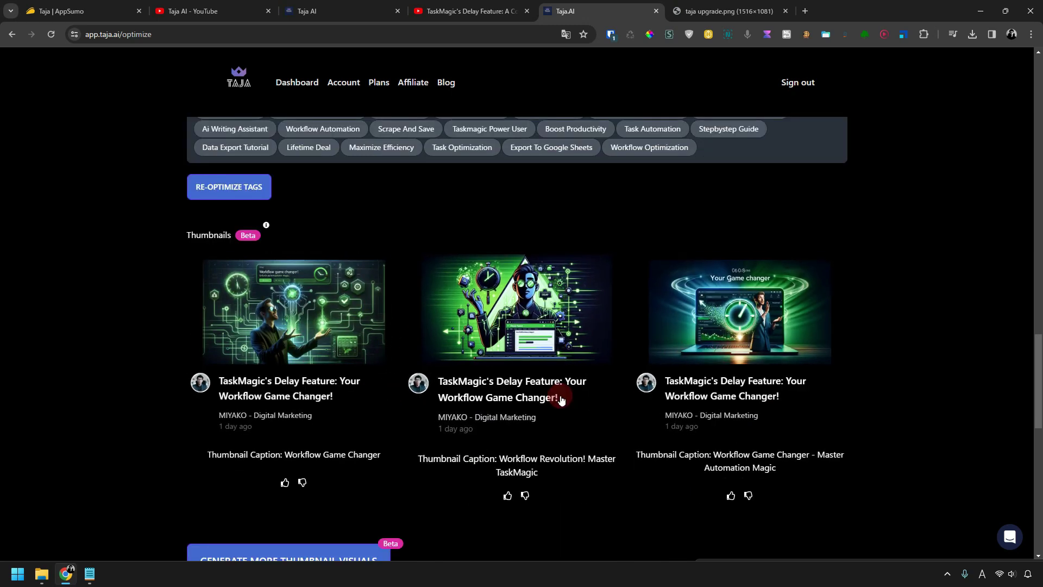
click(503, 325)
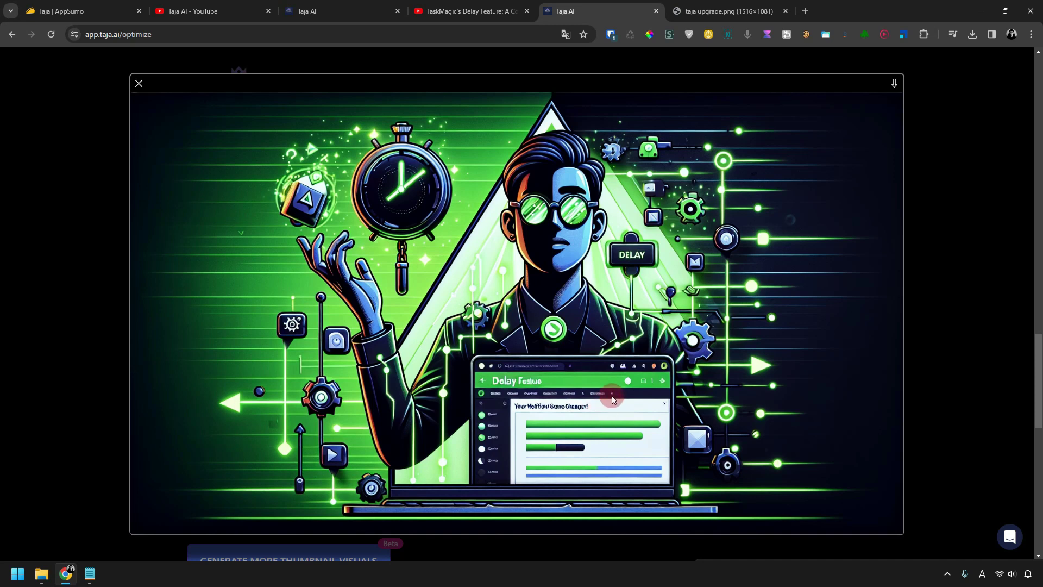
click(391, 343)
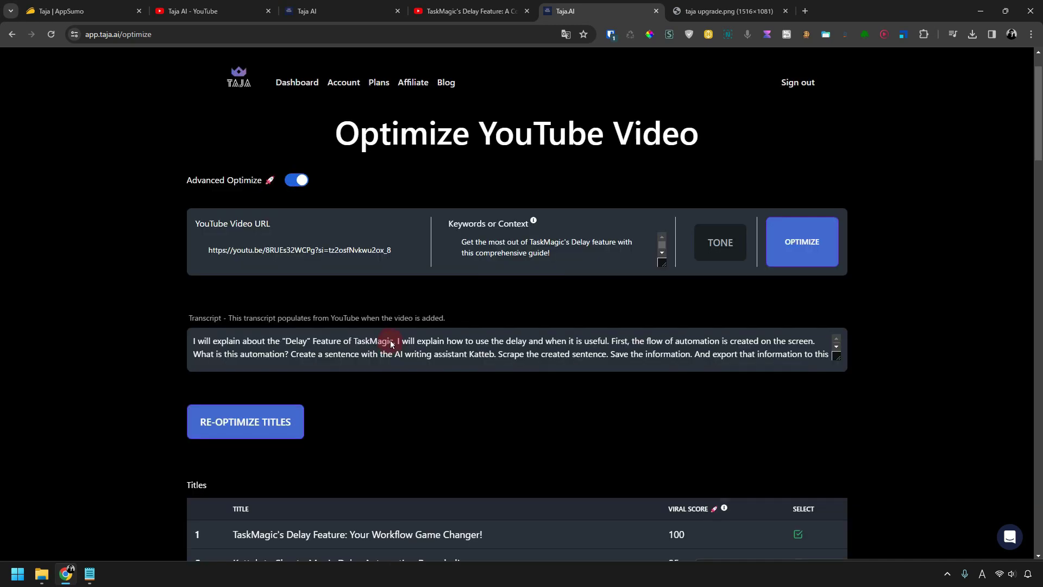
scroll(394, 341, down, 5)
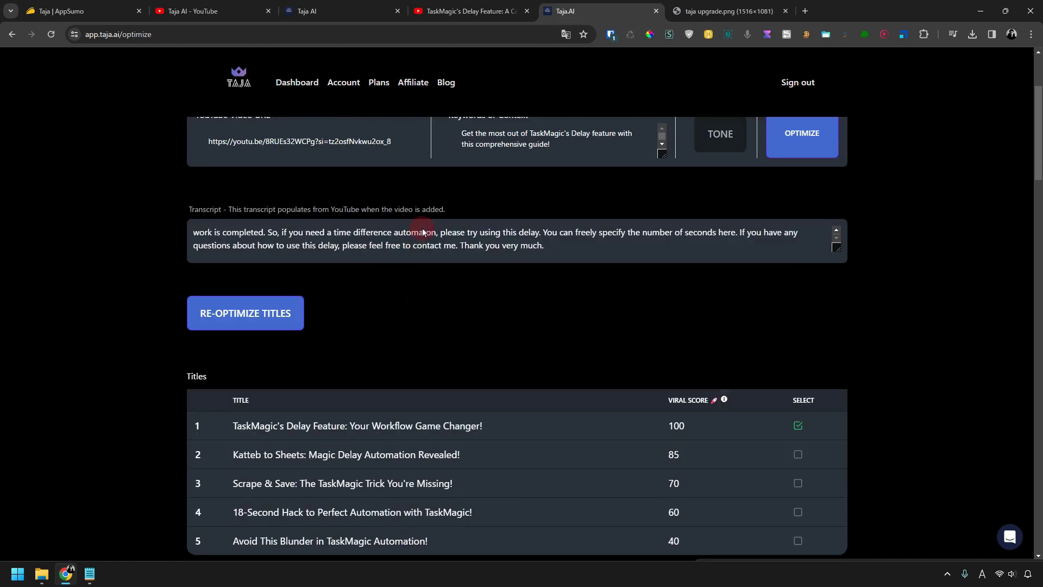
scroll(423, 252, down, 7)
scroll(396, 212, up, 2)
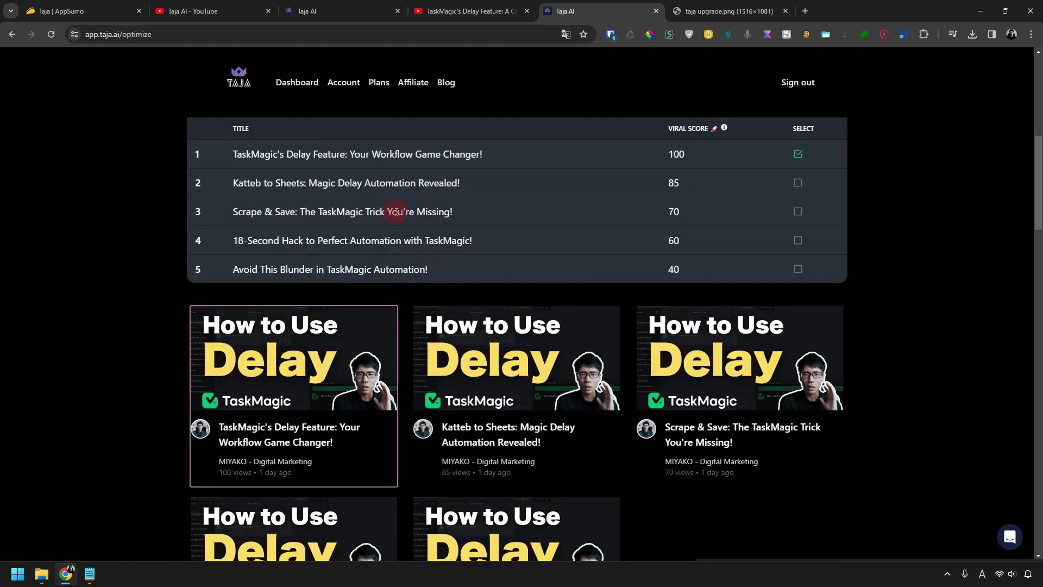
scroll(401, 245, down, 9)
scroll(347, 299, down, 6)
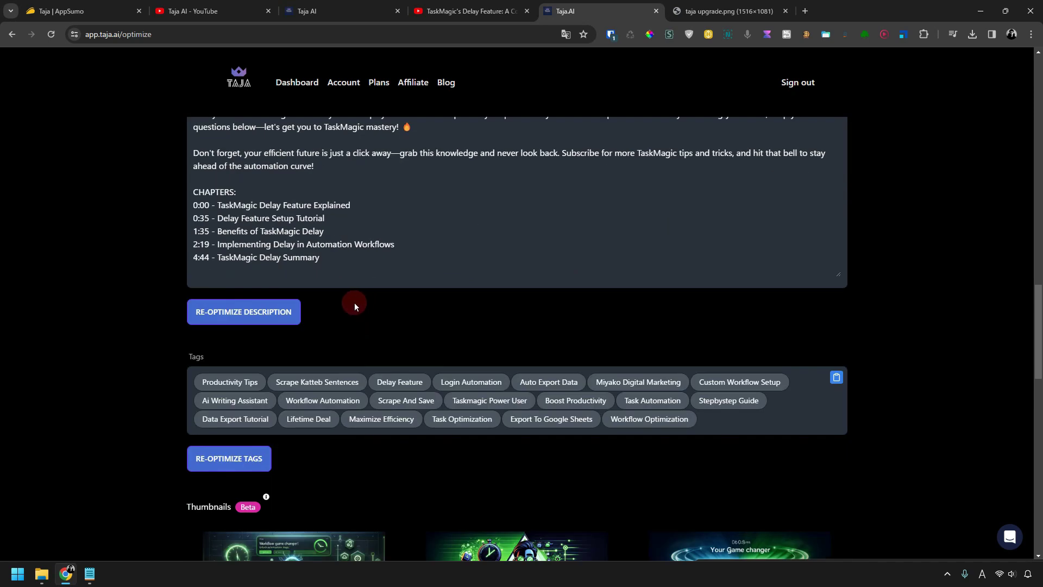
Enlarge the first AI thumbnail for a closer look, then close the preview.
scroll(315, 373, down, 4)
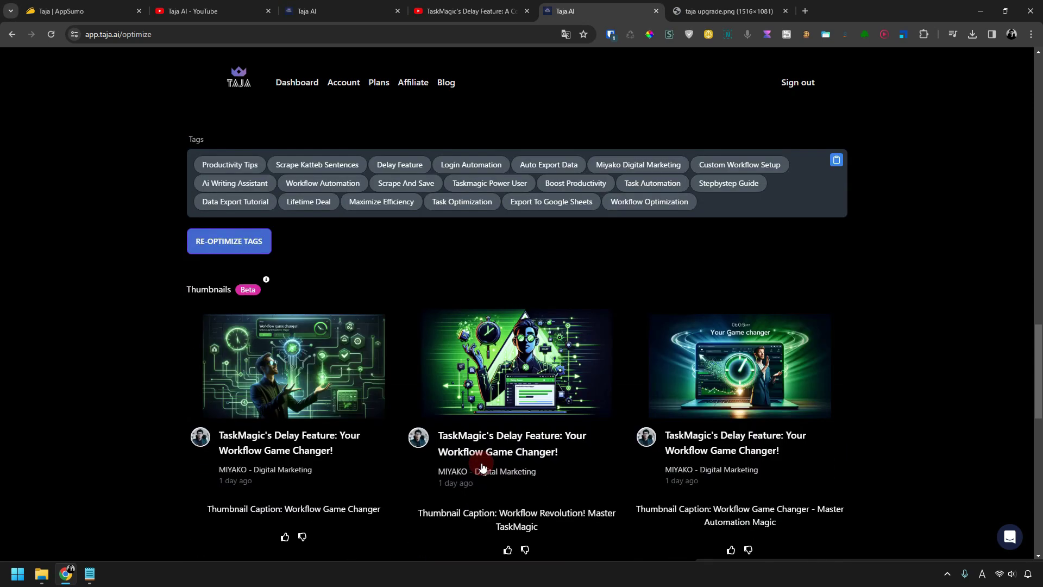
click(313, 383)
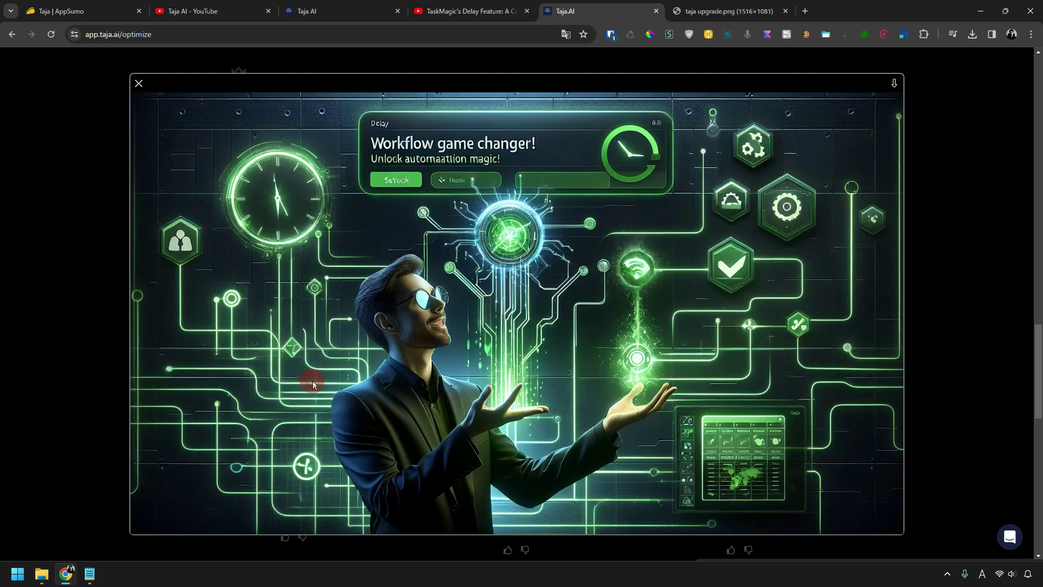
click(755, 361)
scroll(756, 361, down, 4)
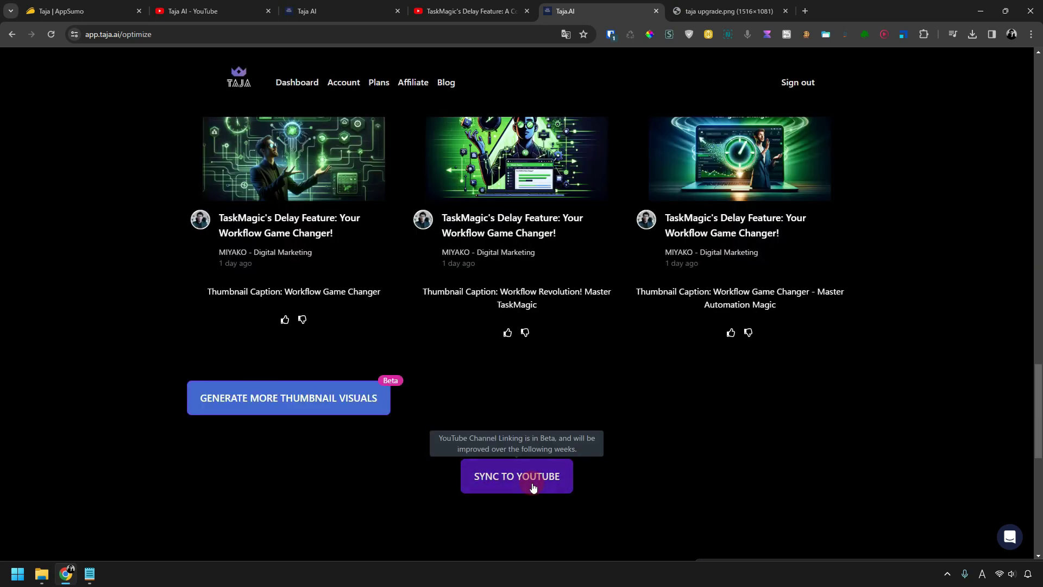
Sync the optimized details to YouTube and open the video's details in YouTube Studio.
click(532, 488)
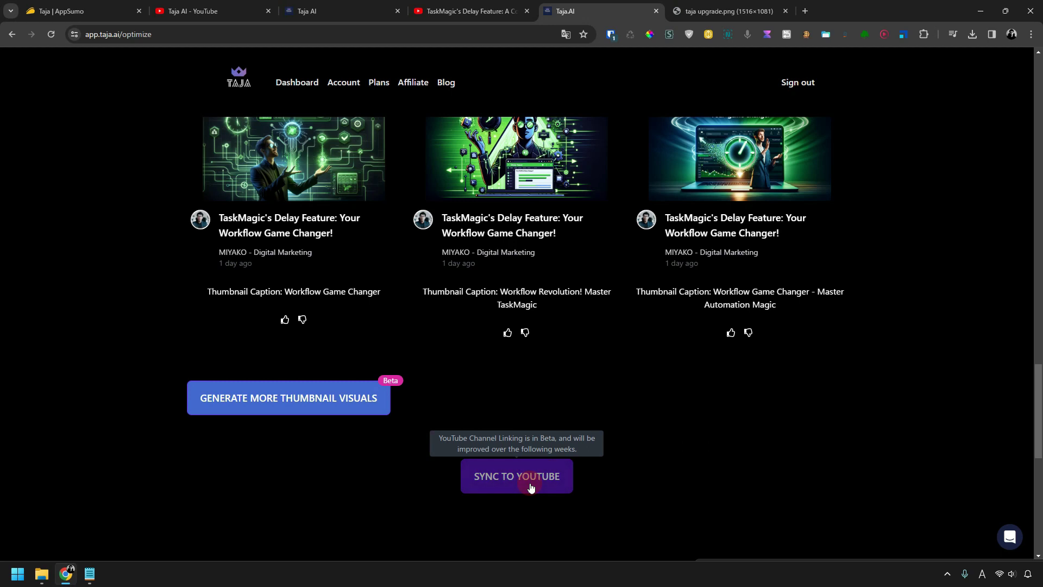
drag(504, 250, 601, 255)
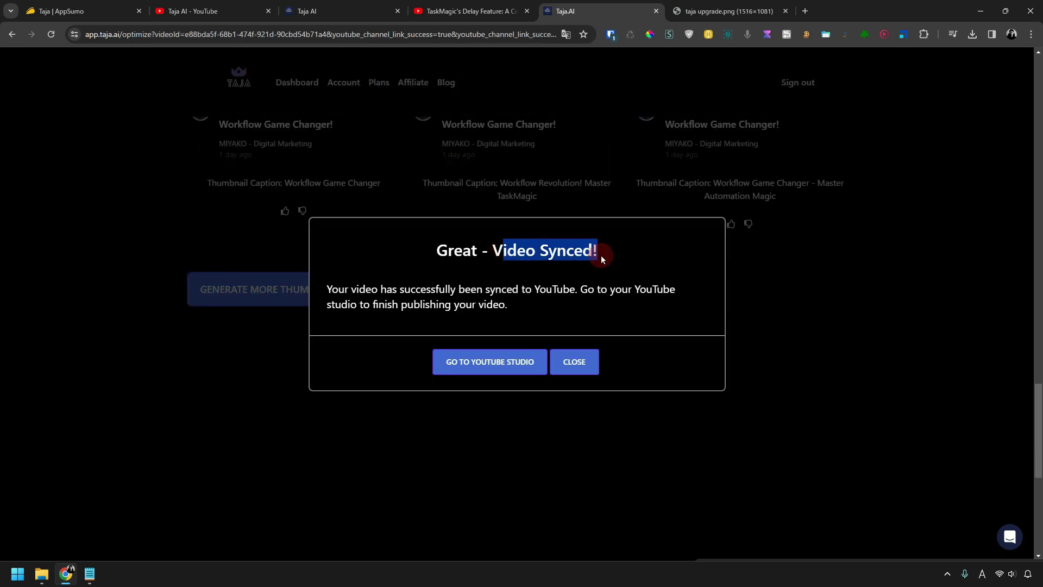
click(516, 377)
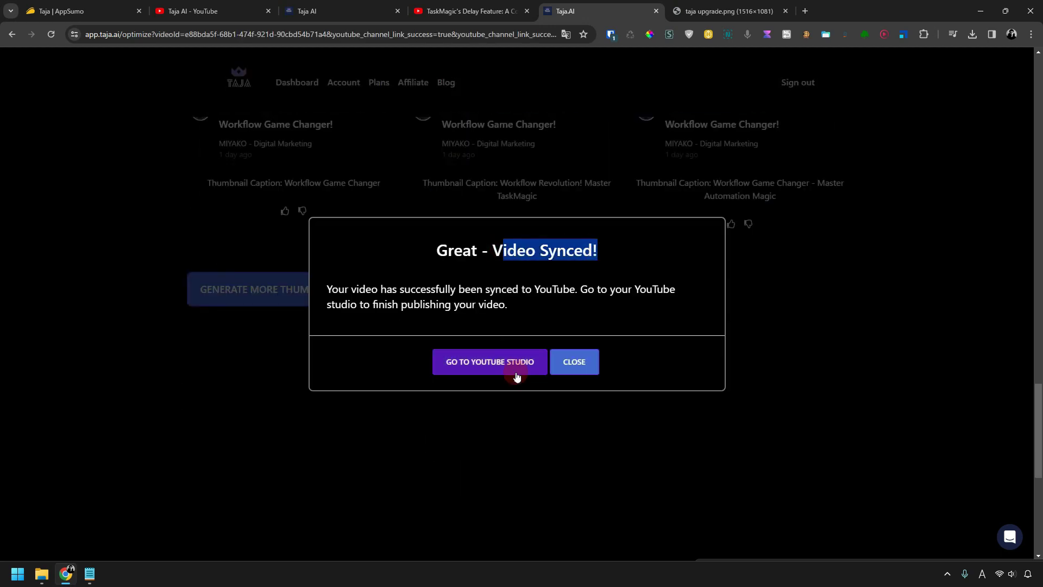
click(517, 372)
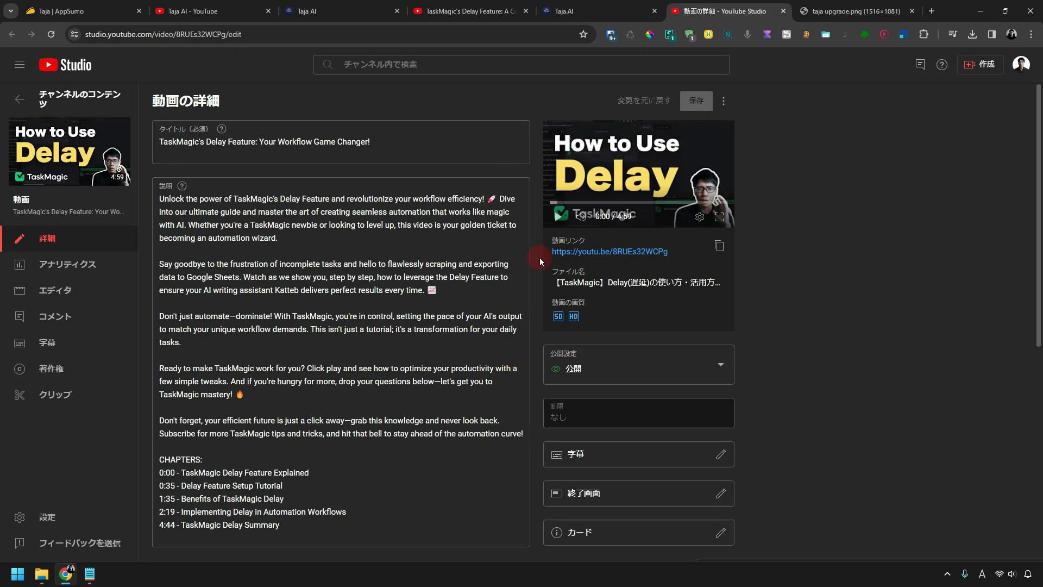
Compare the synced title and description in YouTube Studio against Taja's optimization results.
drag(440, 142, 159, 142)
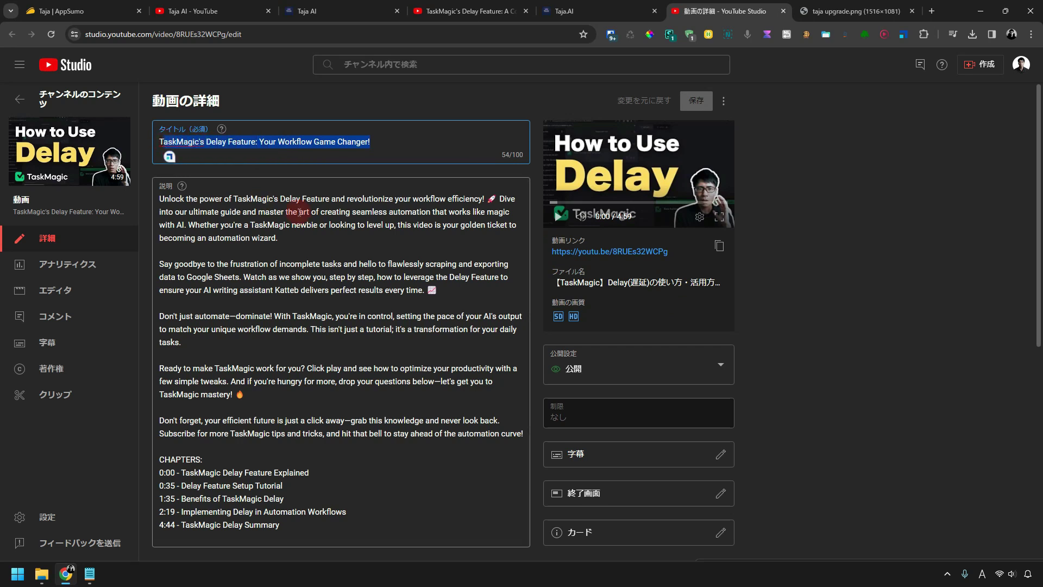
click(298, 212)
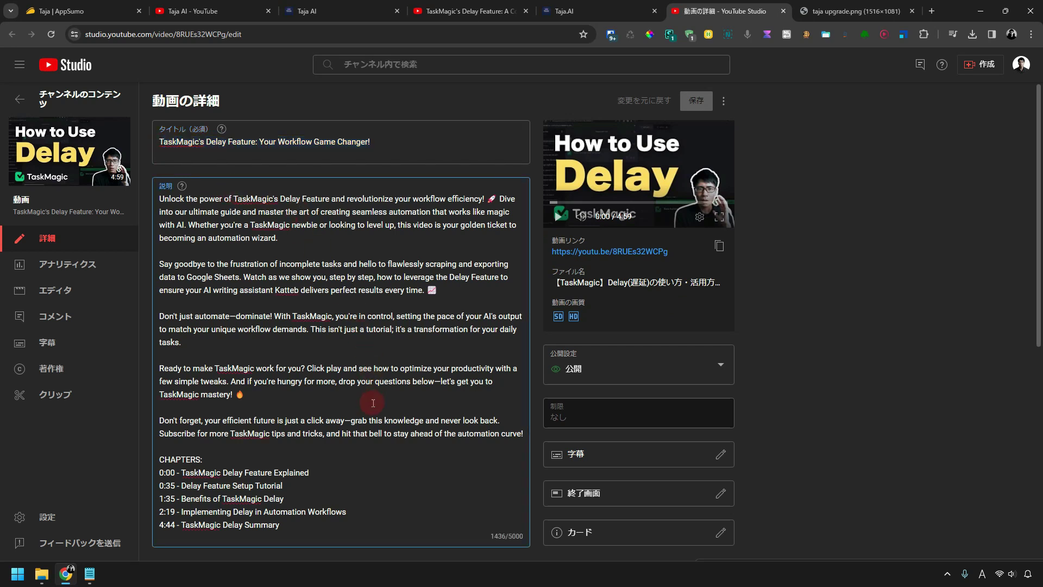
scroll(380, 388, down, 3)
scroll(380, 450, up, 1)
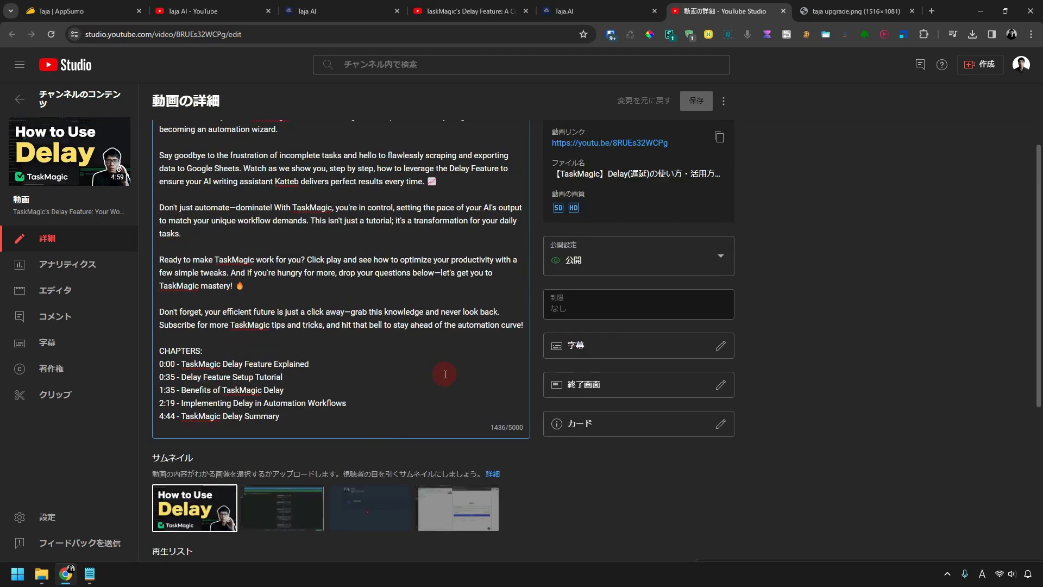
click(578, 11)
scroll(540, 258, up, 7)
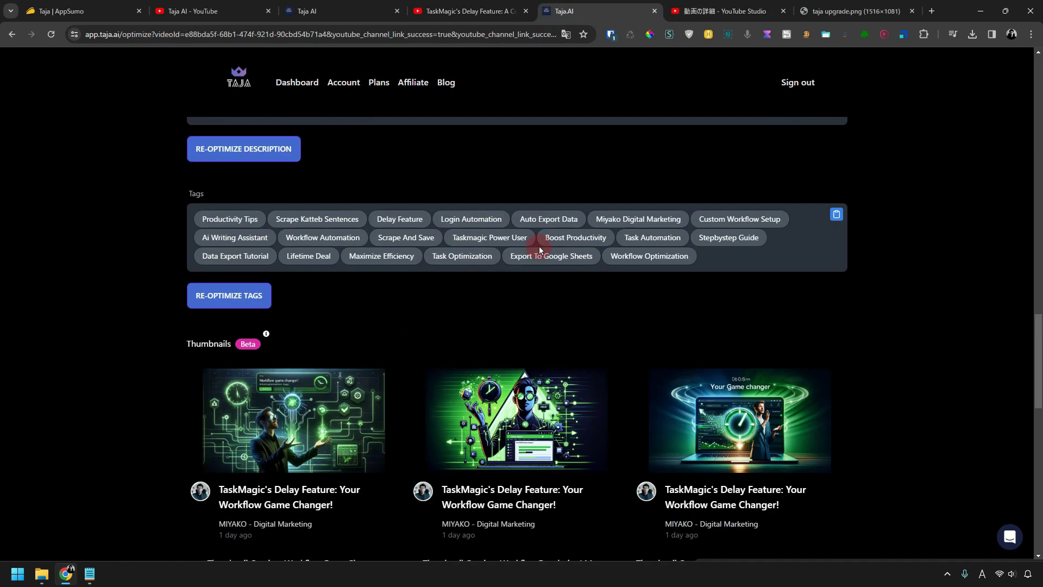
click(694, 7)
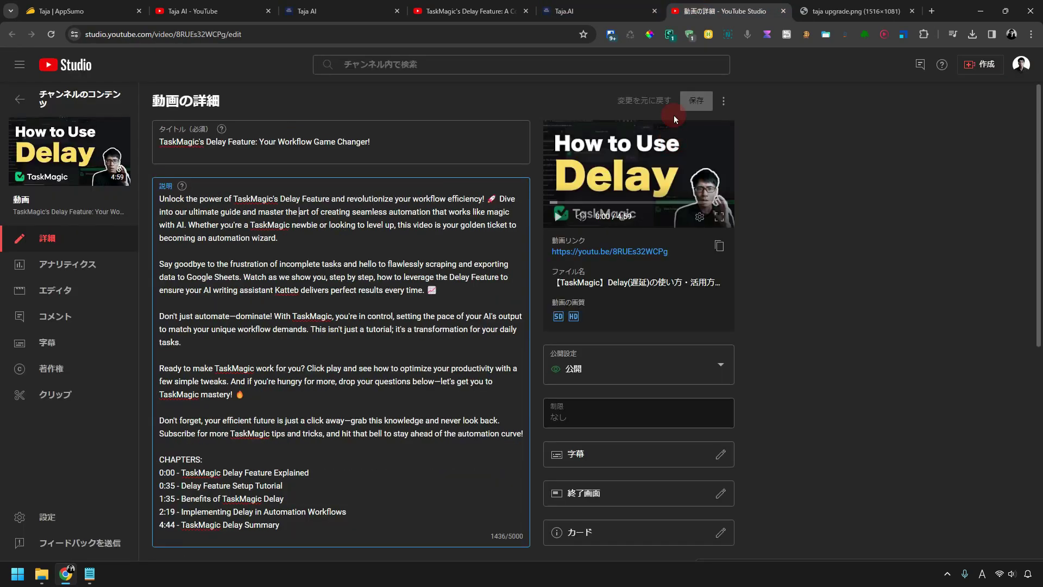
click(578, 11)
scroll(630, 256, down, 4)
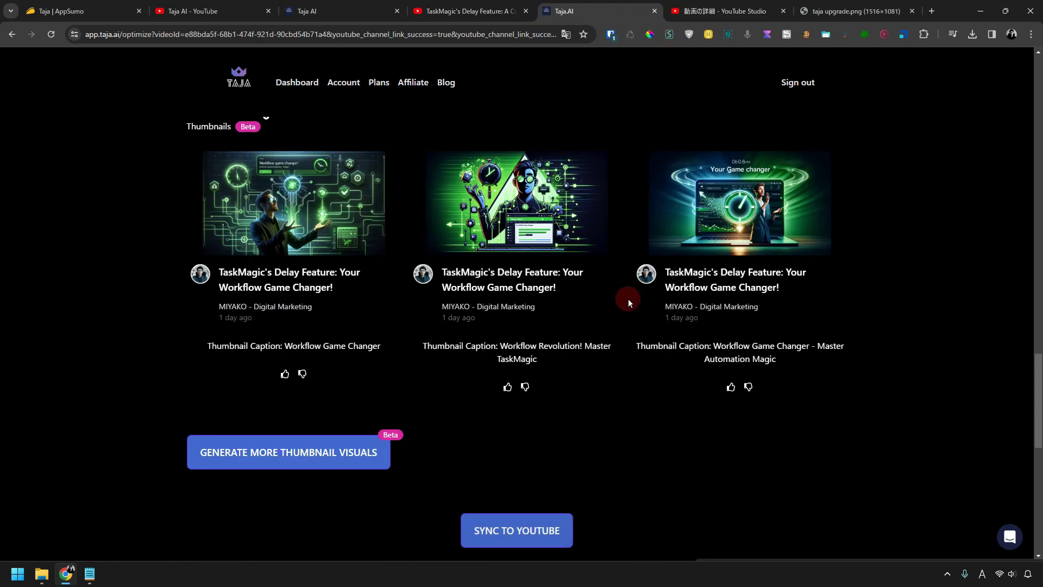
scroll(626, 296, up, 8)
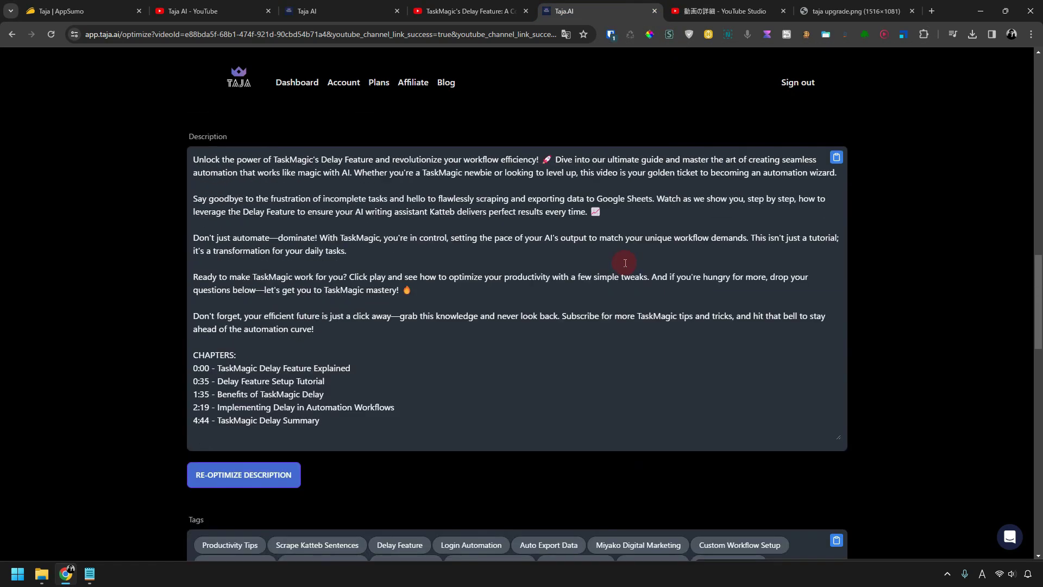
scroll(624, 267, up, 1)
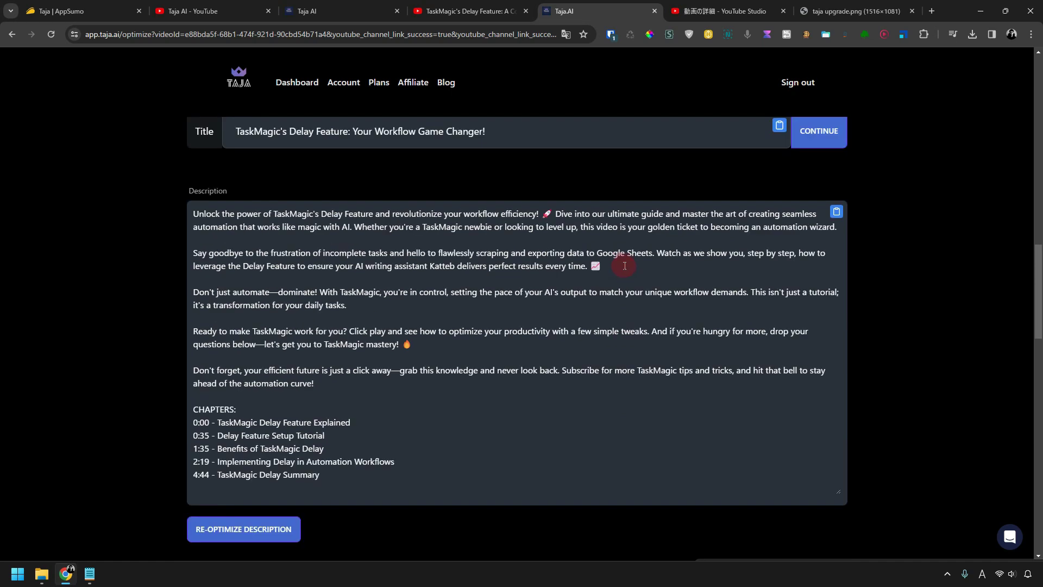
Preview the third and second thumbnails at full size, then scroll Taja back to the top.
key(ctrl+Tab)
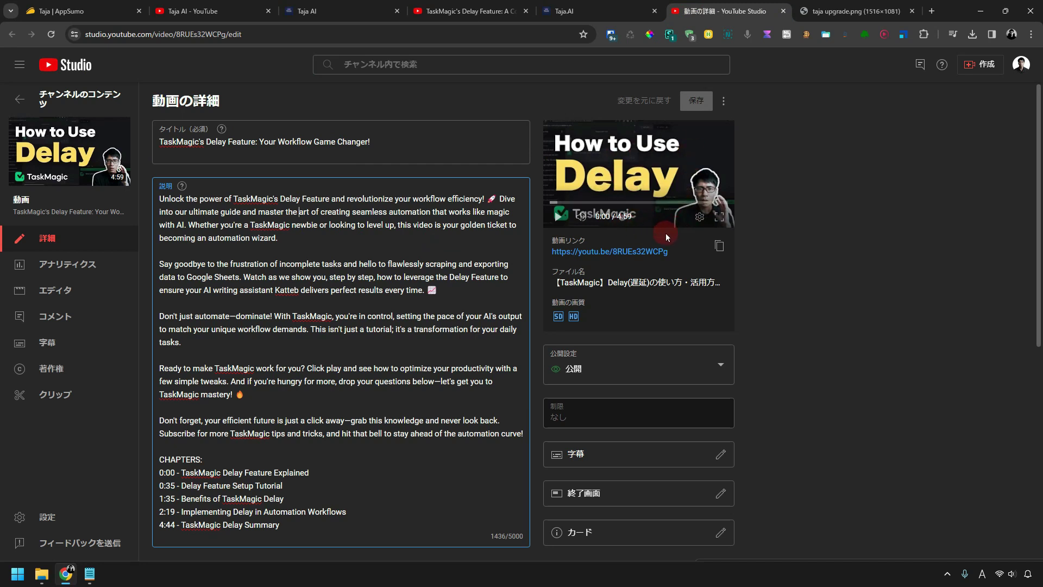
key(ctrl+shift+Tab)
scroll(638, 184, down, 12)
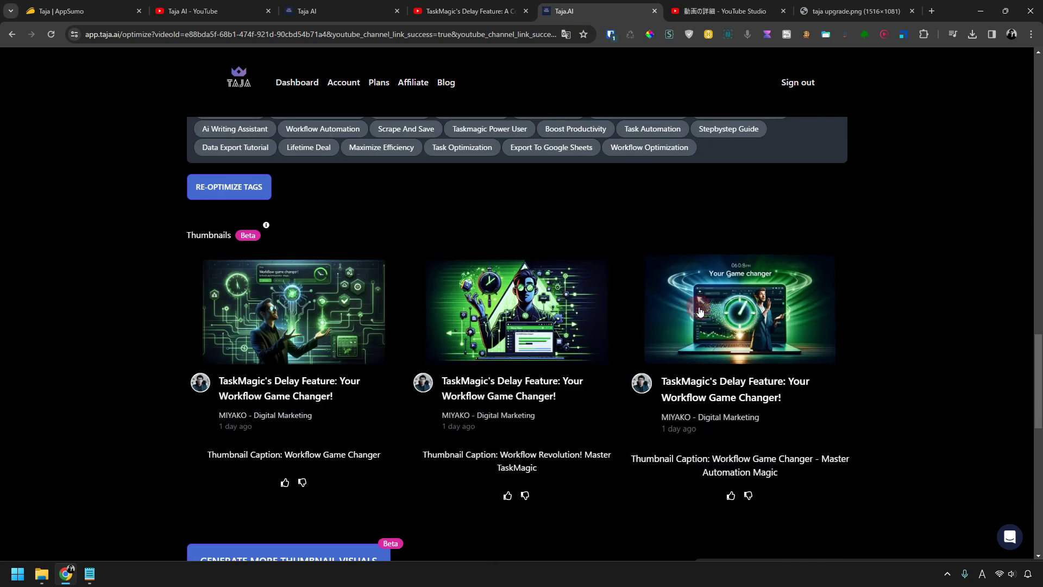
click(699, 312)
click(699, 308)
click(483, 365)
click(973, 318)
scroll(970, 319, up, 15)
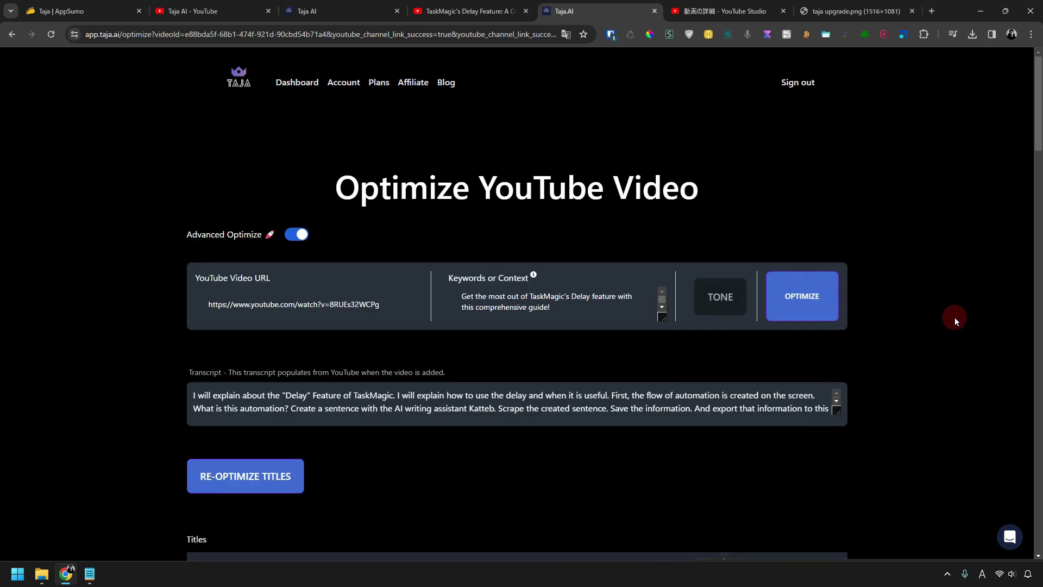
Open the MIYAKO - Digital Marketing channel via Dashboard and Manage Channels.
click(300, 86)
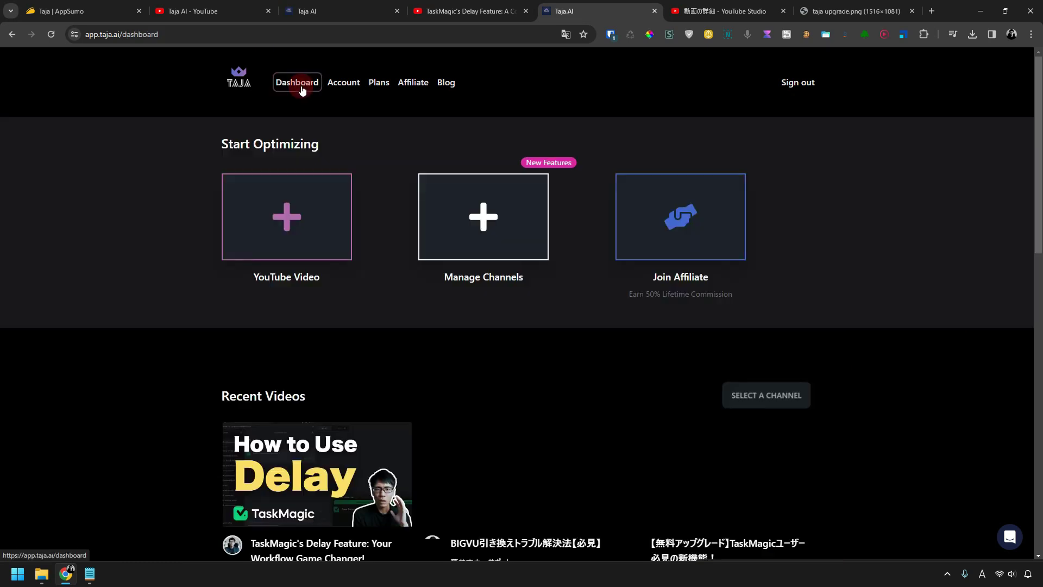
click(501, 248)
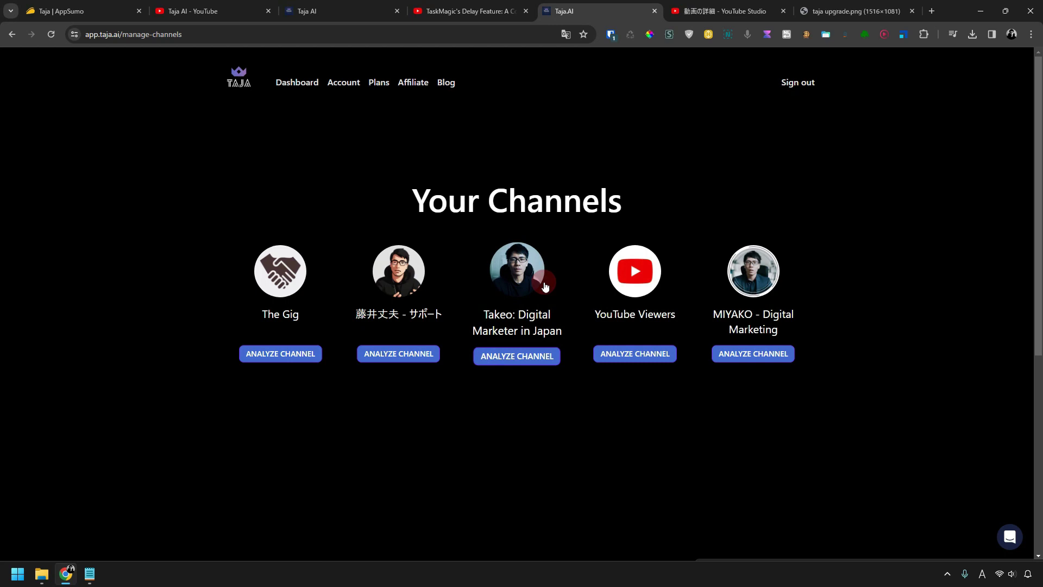
click(759, 331)
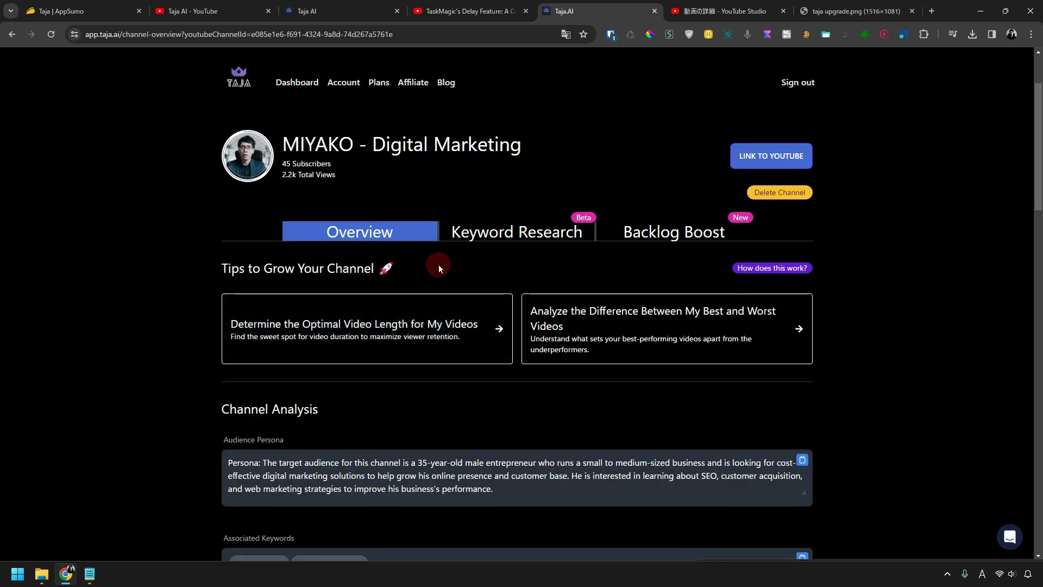
Browse the channel overview and switch to its Backlog Boost list of older videos.
scroll(439, 265, down, 7)
scroll(318, 343, down, 9)
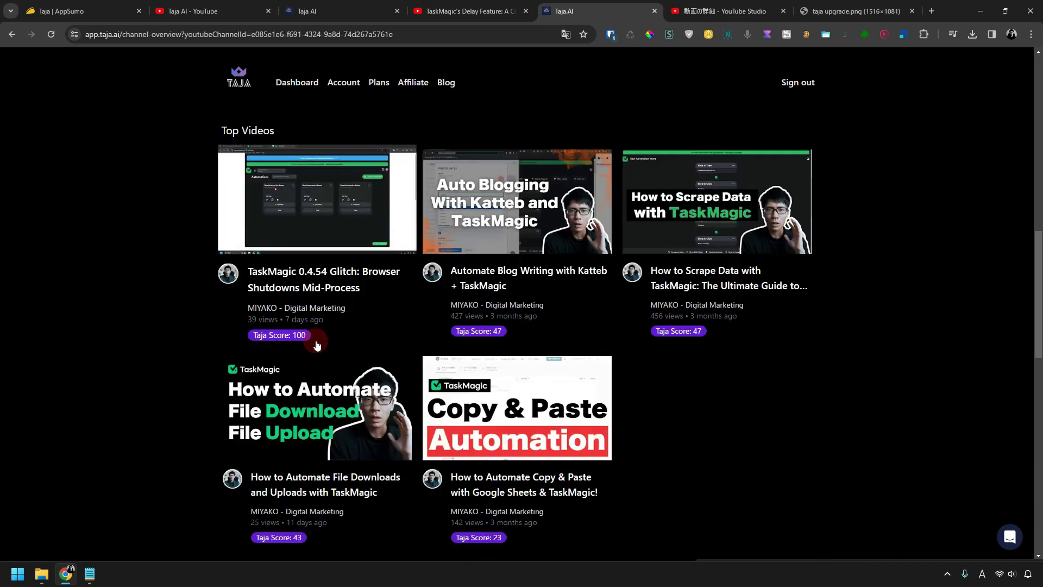
scroll(293, 340, up, 11)
scroll(292, 342, up, 8)
scroll(293, 352, down, 3)
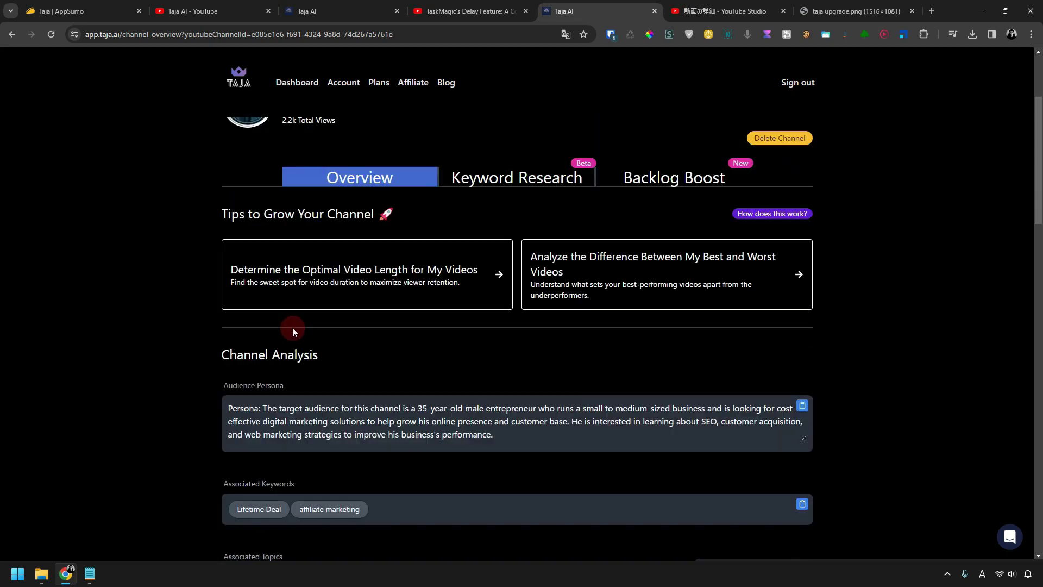
scroll(292, 328, up, 3)
click(625, 340)
drag(623, 340, 696, 352)
scroll(697, 352, down, 4)
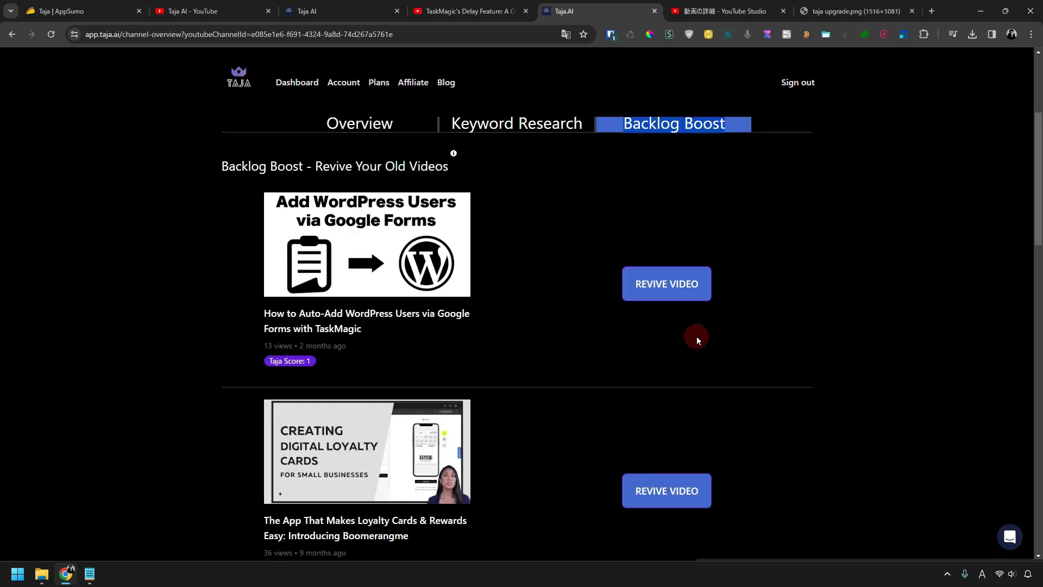
Revive the two-year-old 'How to Create Winning Marketing Copy With AI' video from the channel list.
scroll(697, 341, down, 5)
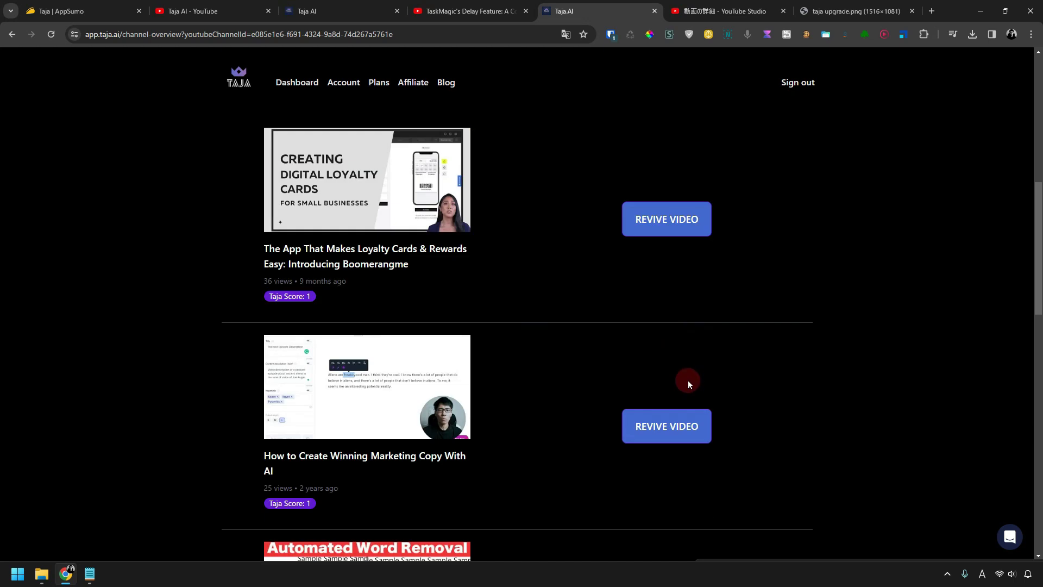
scroll(688, 377, down, 2)
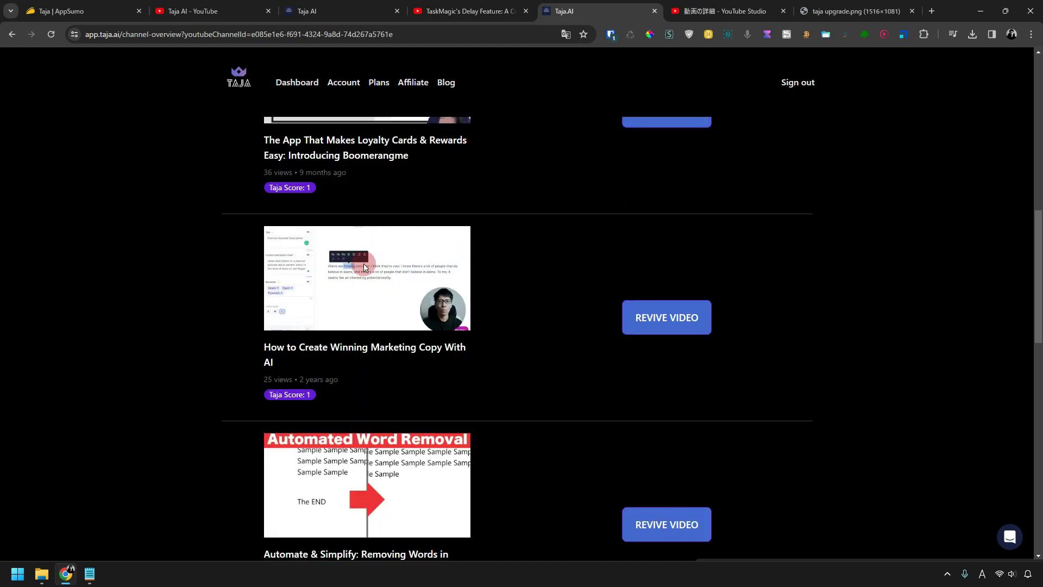
drag(303, 382, 361, 385)
click(678, 333)
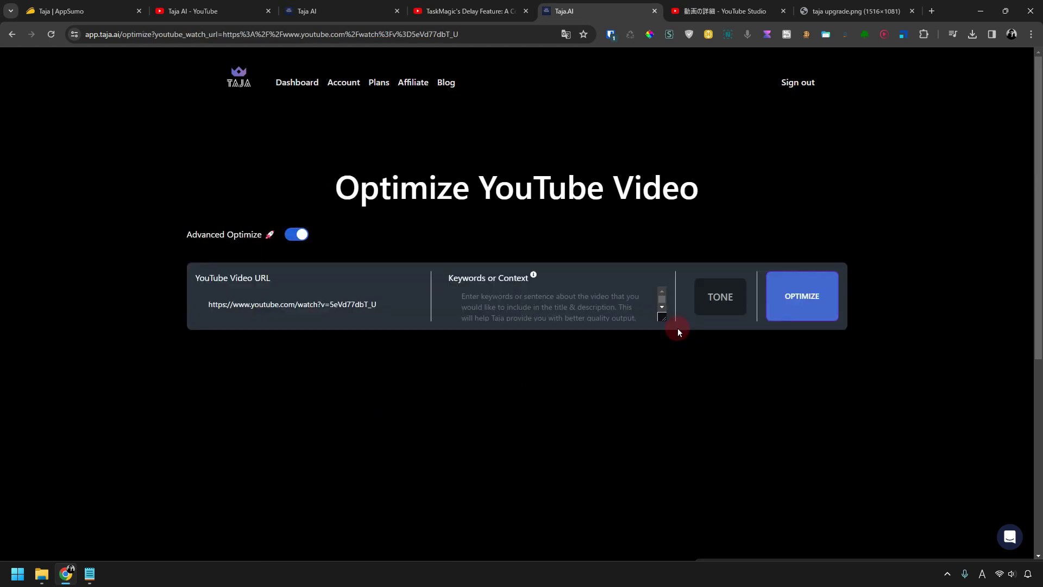
Keep the prefilled video URL, set the tone to Clickbaity, and start optimizing.
drag(389, 310, 211, 312)
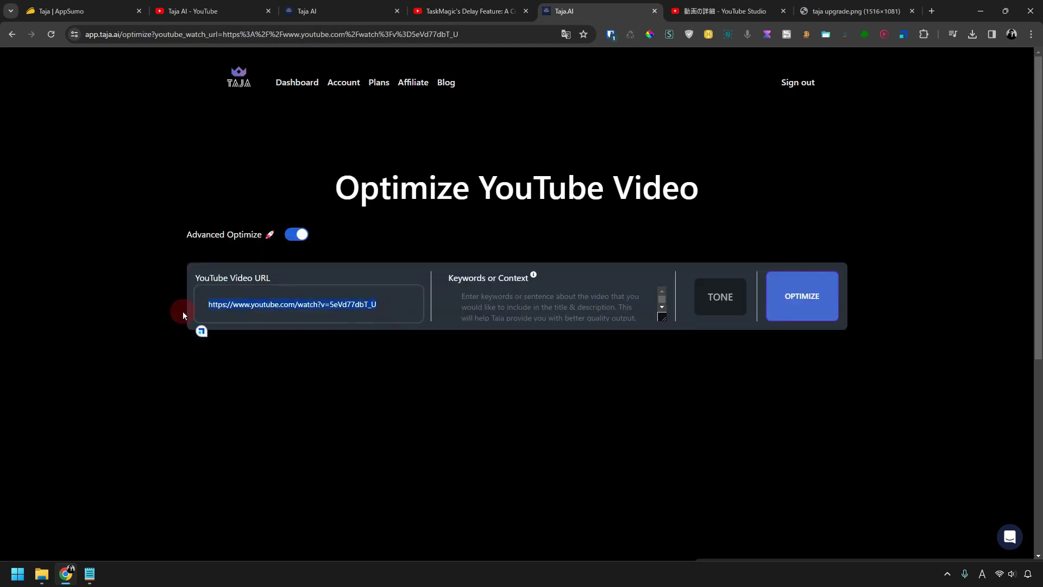
drag(500, 280, 541, 277)
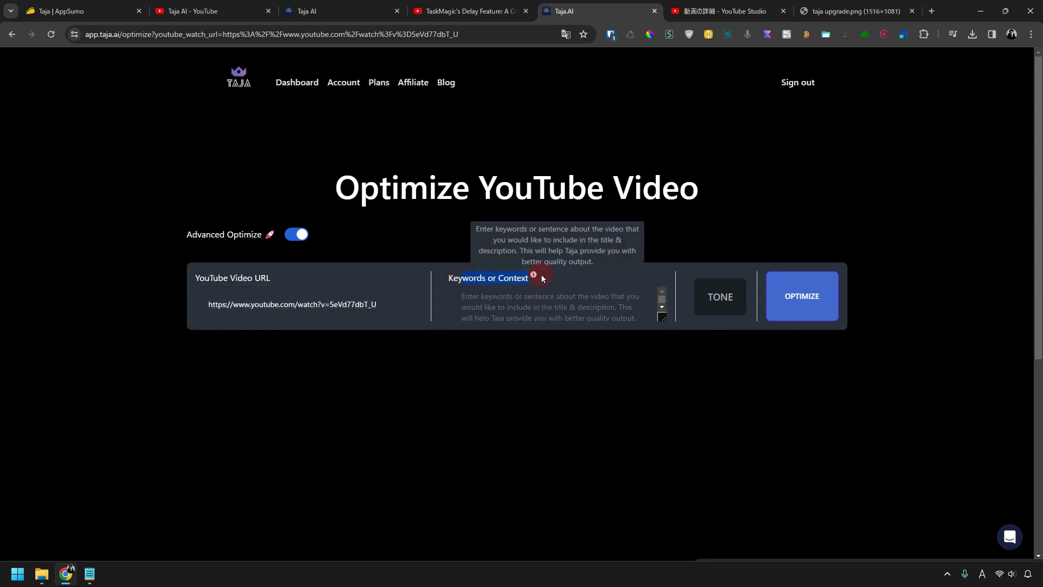
click(498, 311)
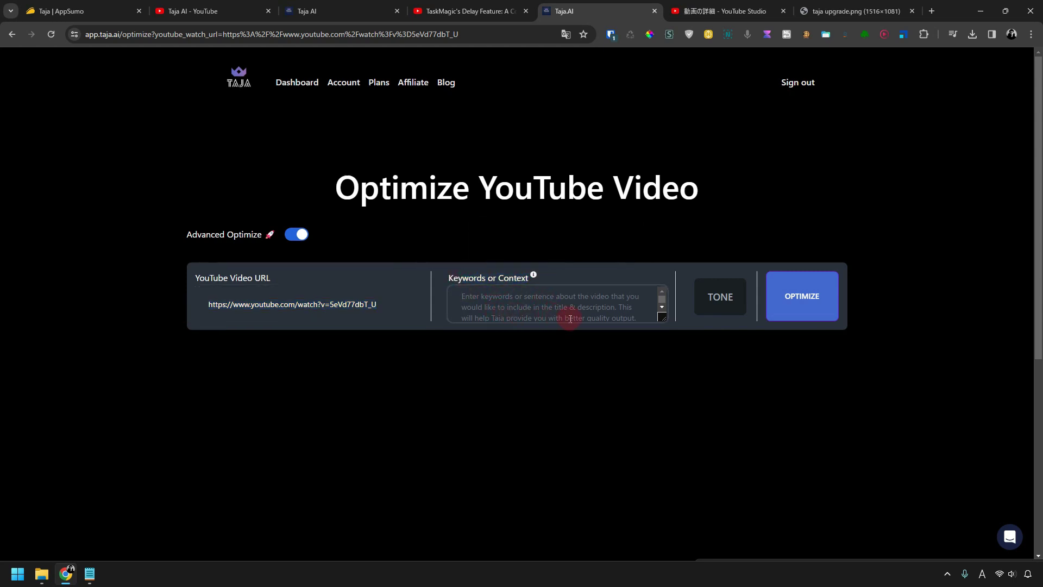
click(737, 304)
click(721, 351)
click(808, 316)
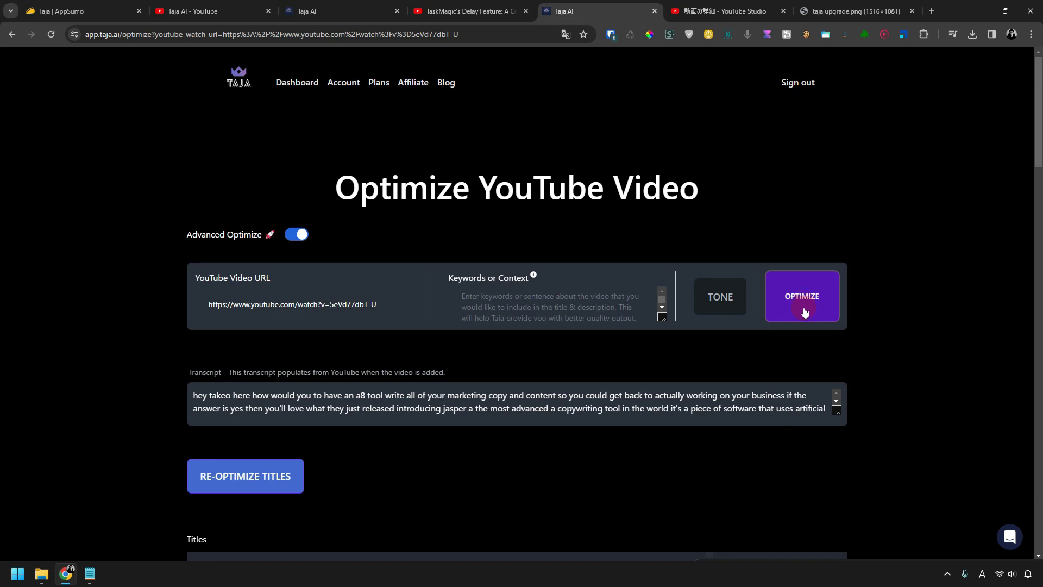
Review the transcript, titles led by 'AI Writes Your Ads: Bye-Bye Writer's Block!', thumbnails and new Jasper description.
scroll(595, 172, down, 1)
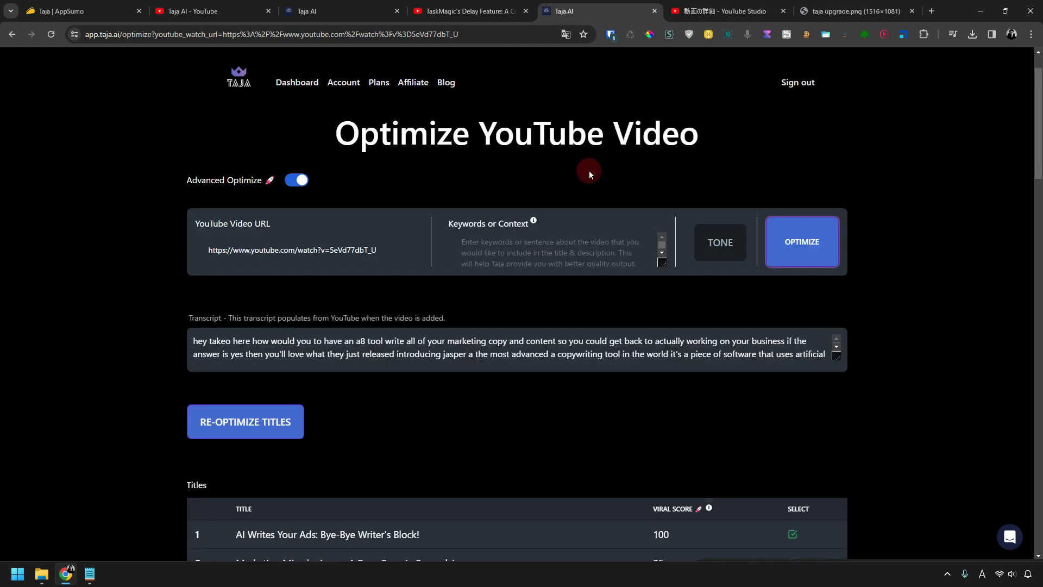
scroll(588, 173, down, 1)
scroll(599, 213, down, 1)
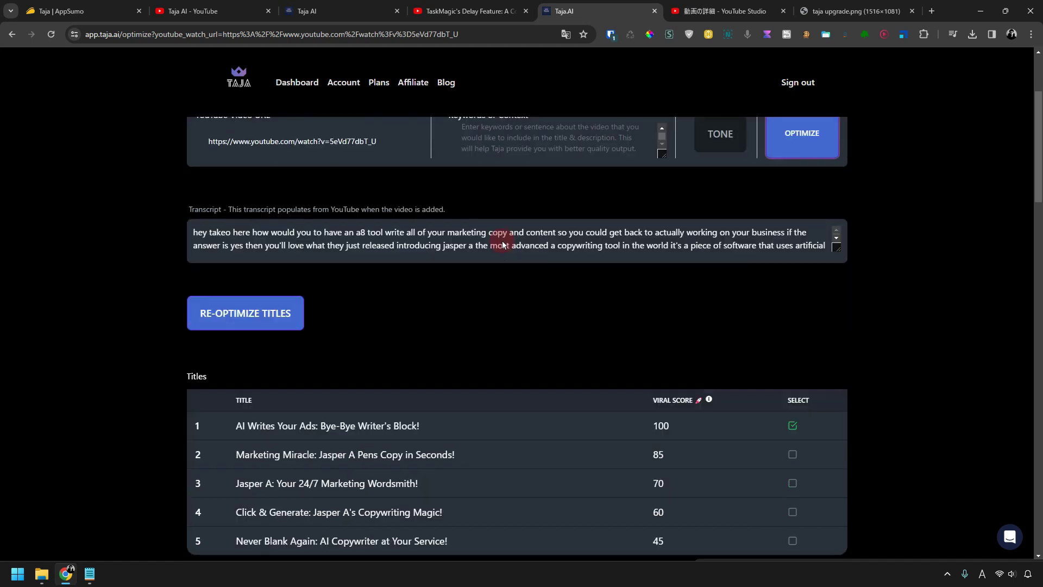
scroll(516, 247, down, 5)
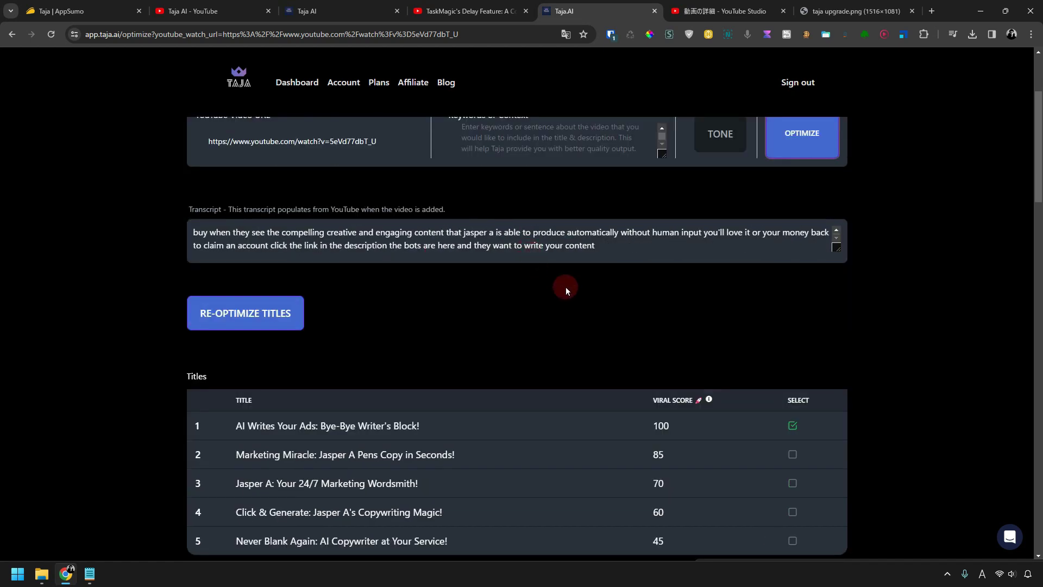
scroll(565, 286, down, 2)
scroll(256, 466, down, 10)
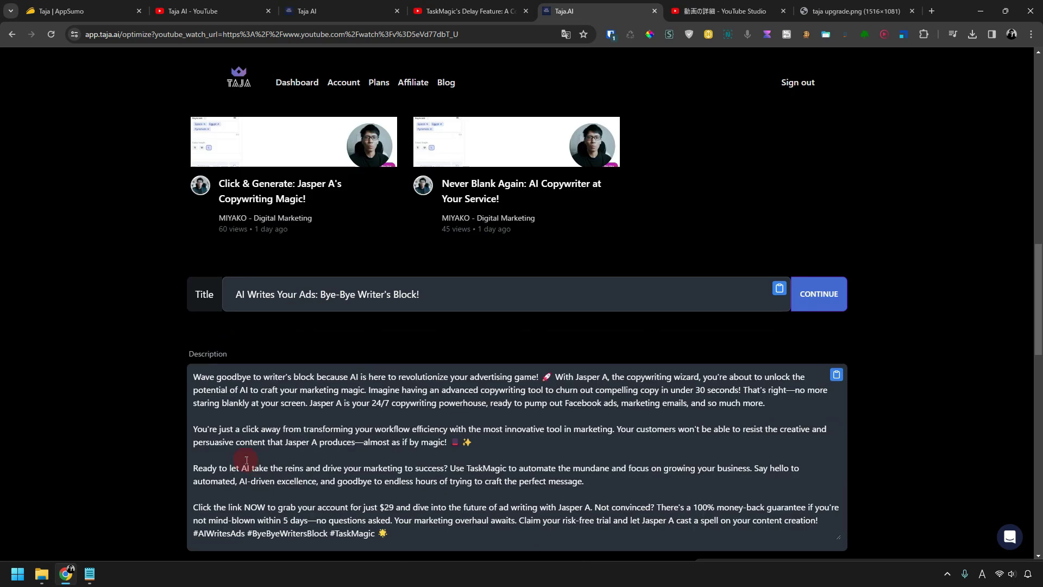